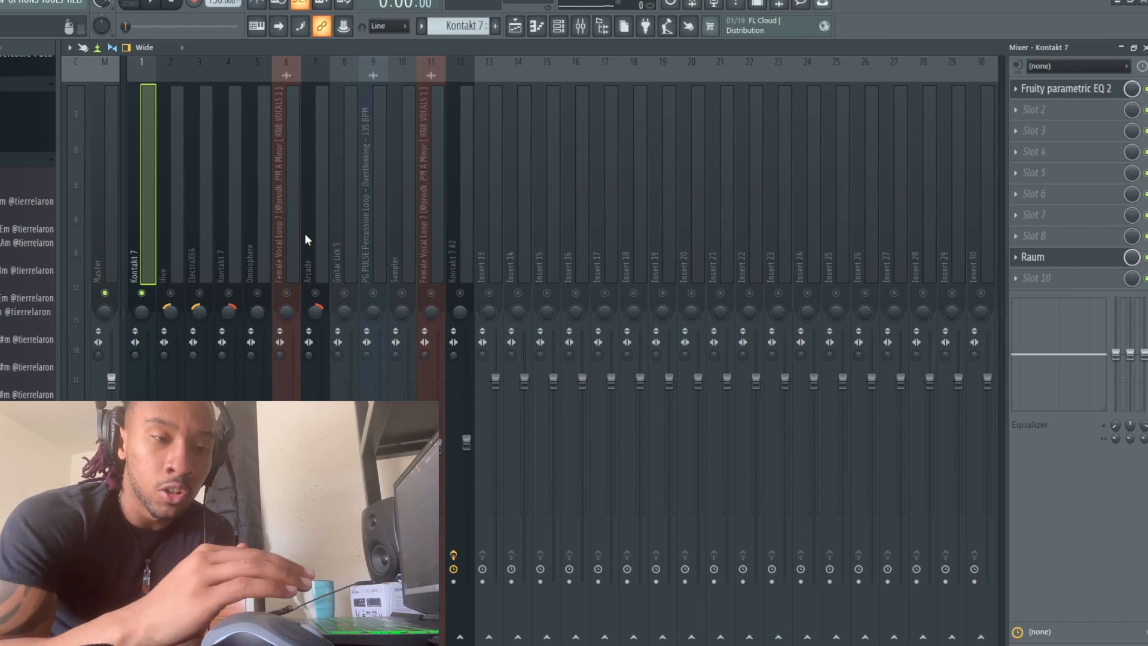
# Step: Open Fruity parametric EQ 2 on the Kontakt 7 track and sweep a boosted band 3 around 240 Hz during playback
pyautogui.click(1064, 89)
pyautogui.moveTo(267, 288); pyautogui.dragTo(266, 301)
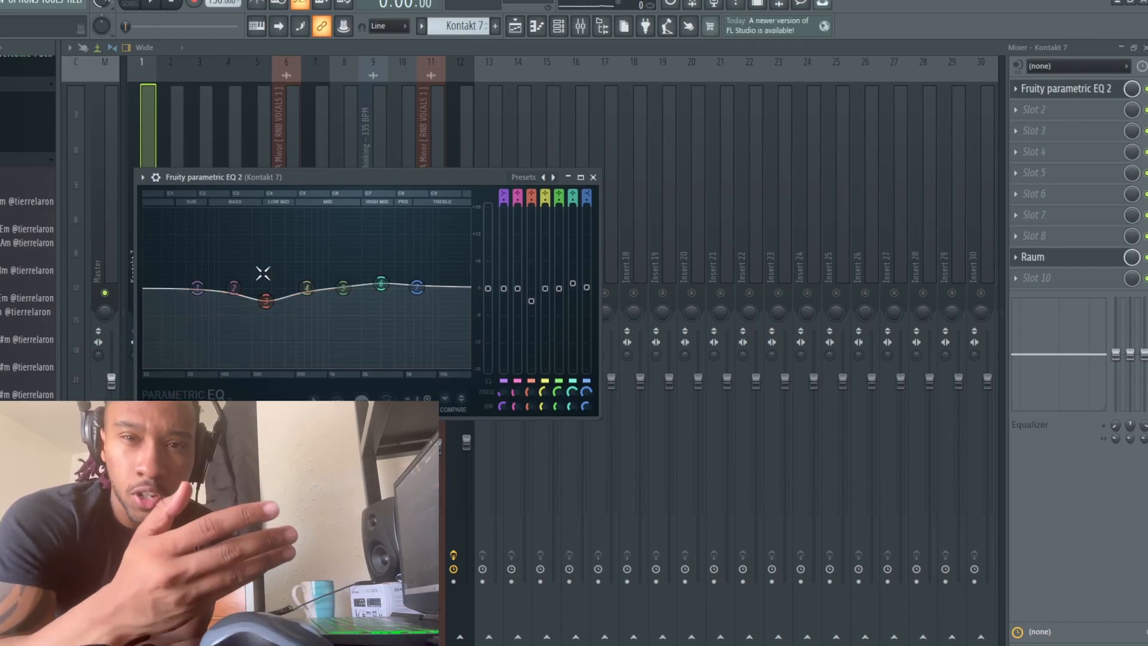
pyautogui.press('space')
pyautogui.moveTo(265, 301); pyautogui.dragTo(265, 223)
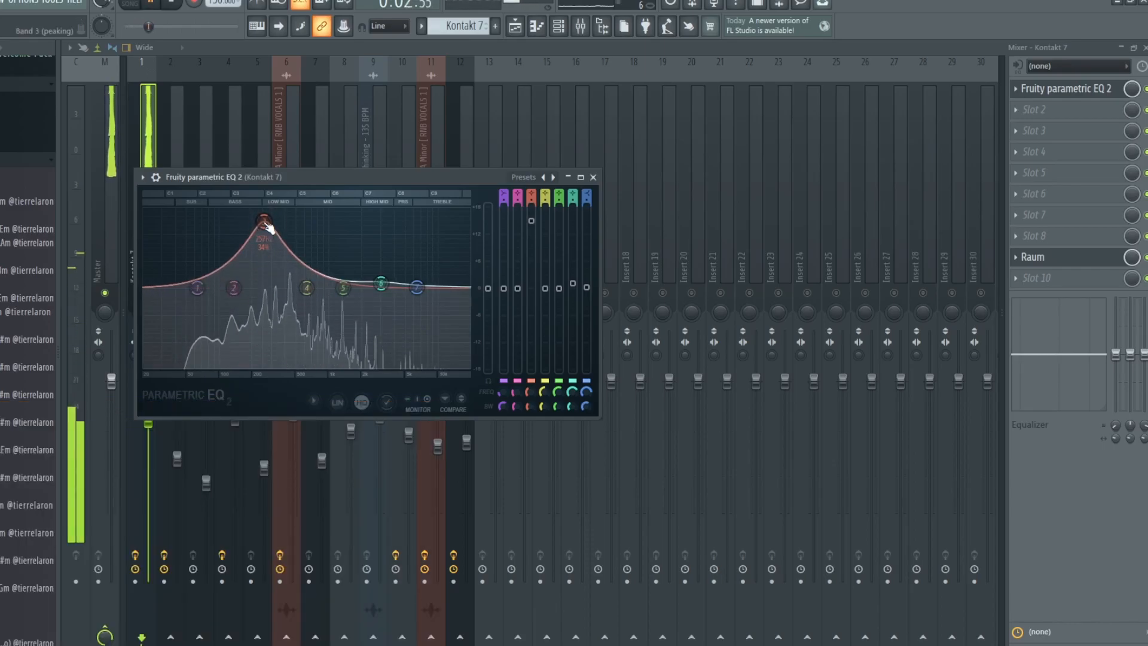
pyautogui.moveTo(267, 225); pyautogui.dragTo(263, 223)
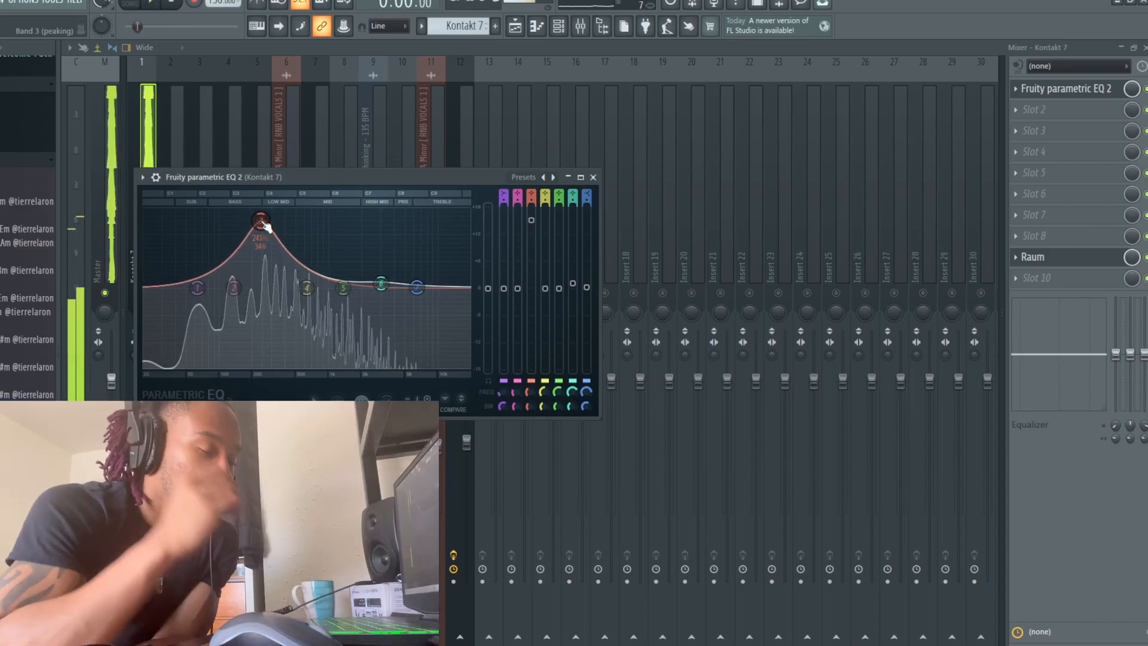
pyautogui.press('space')
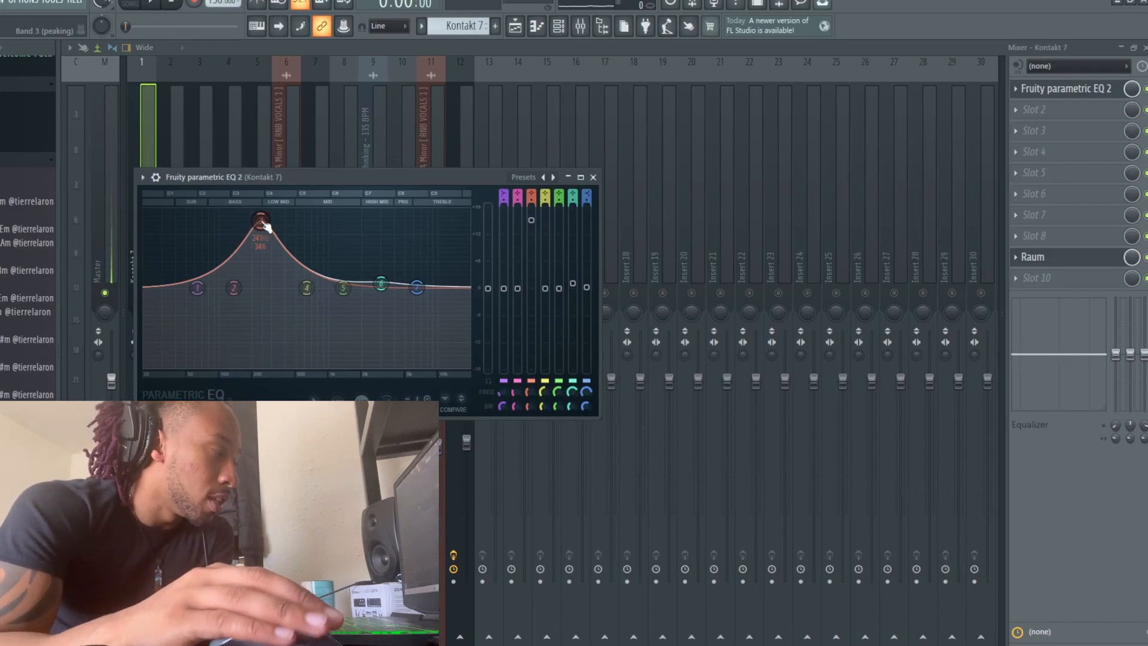
# Step: Pull EQ band 3 down to a slight cut at about 250 Hz, fine-tune it during playback and close the equalizer
pyautogui.moveTo(265, 226); pyautogui.dragTo(267, 310)
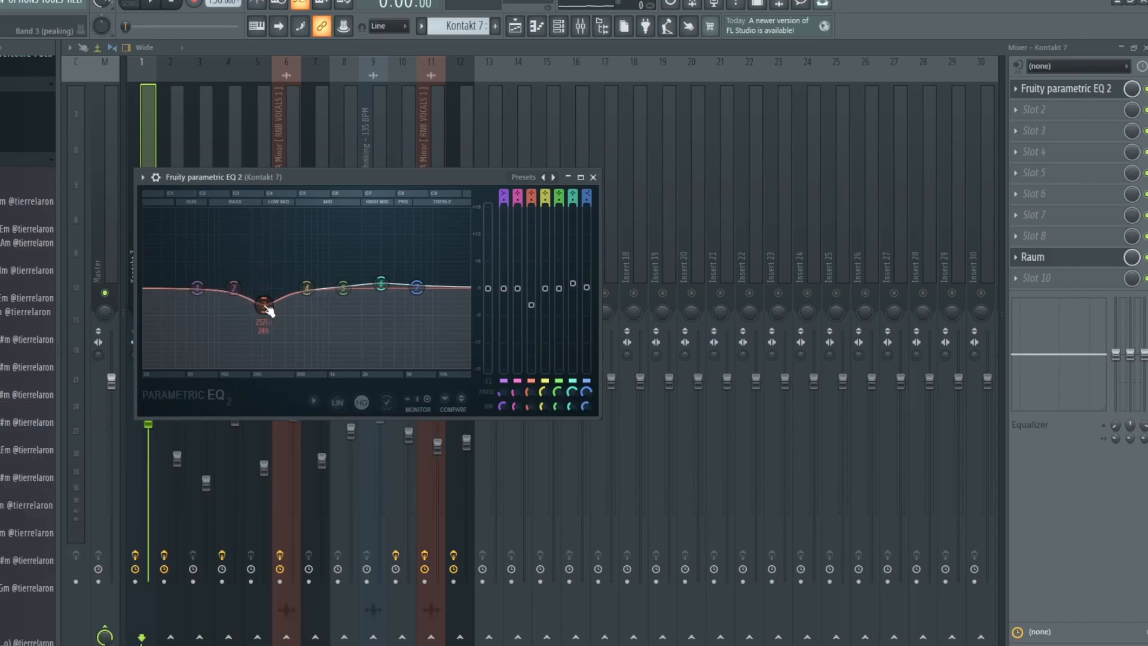
pyautogui.press('space')
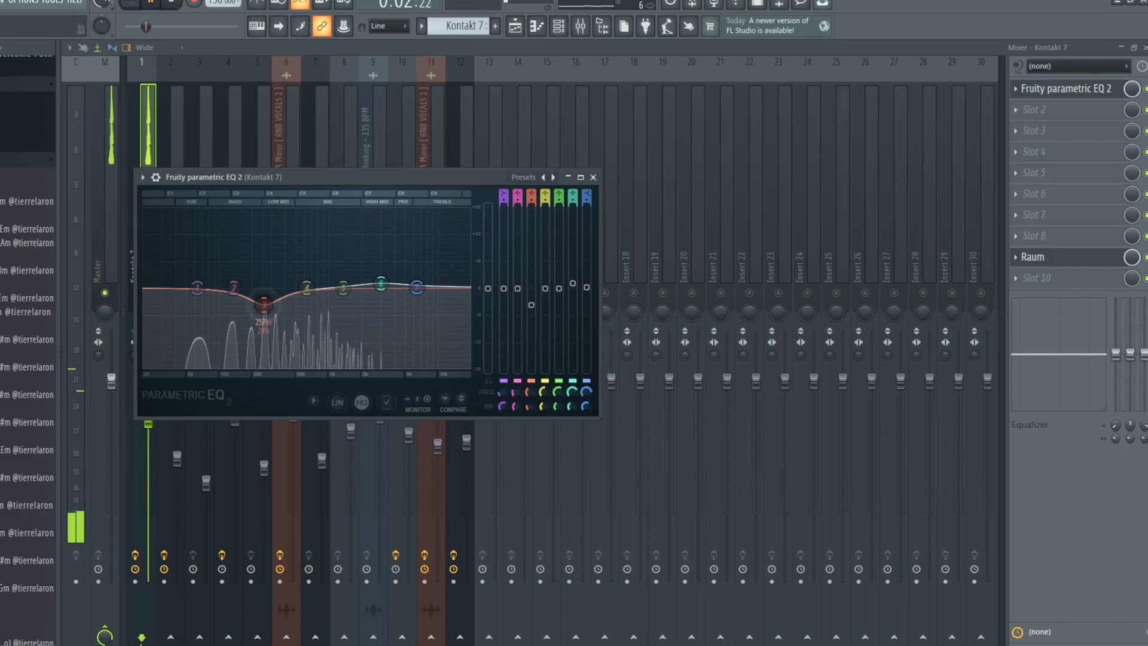
pyautogui.moveTo(264, 305); pyautogui.dragTo(261, 306)
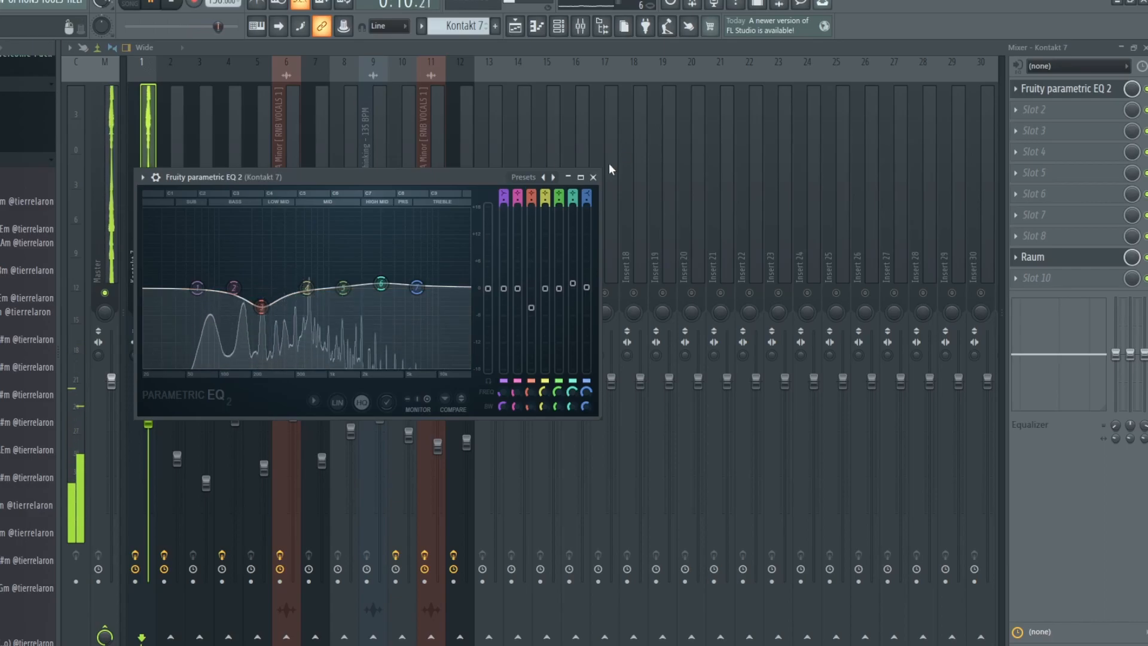
pyautogui.press('space')
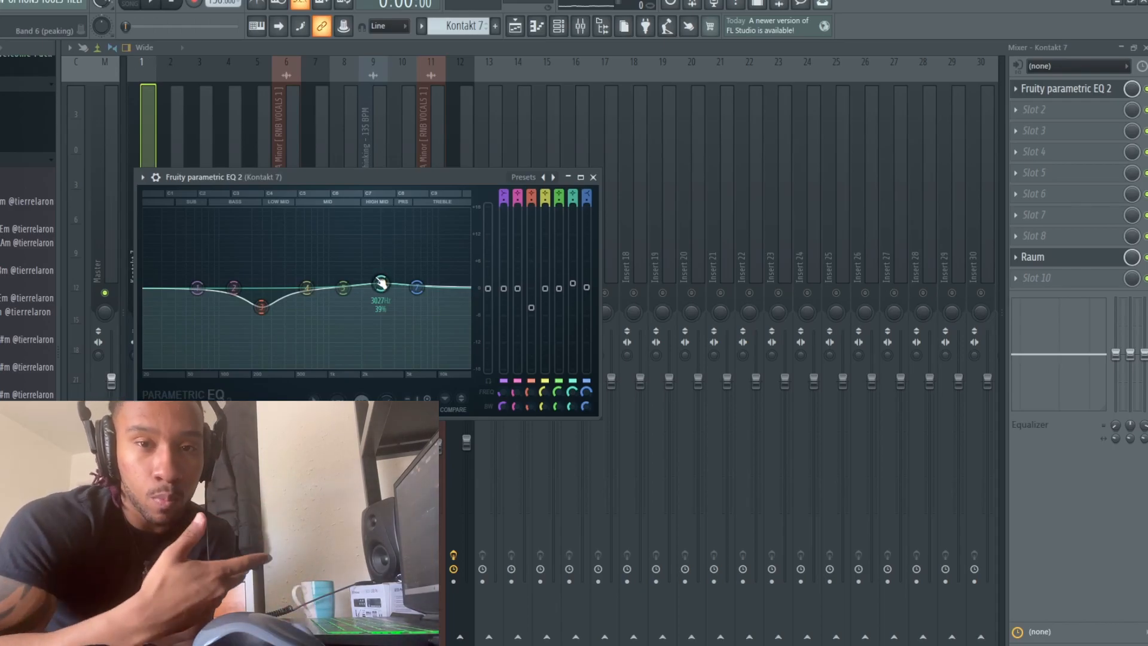
pyautogui.click(593, 178)
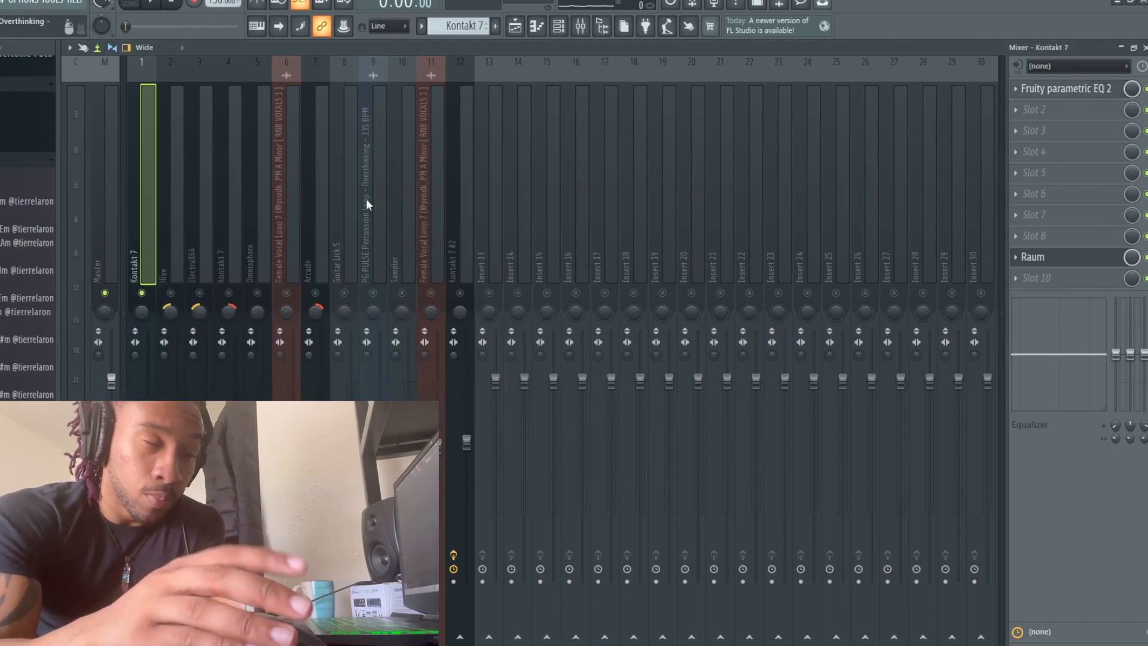
# Step: Set the Low Cut of the Raum reverb on the Kontakt 7 track to -24.00 dB, audition it and close the plugin
pyautogui.click(1054, 257)
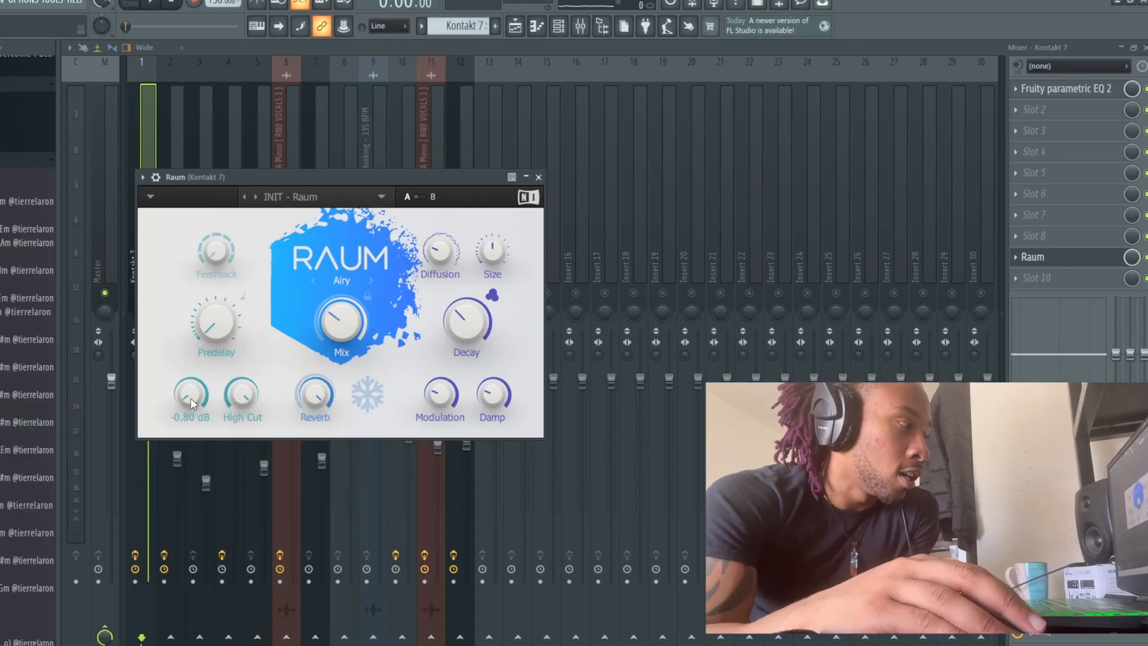
pyautogui.moveTo(191, 399); pyautogui.dragTo(209, 361)
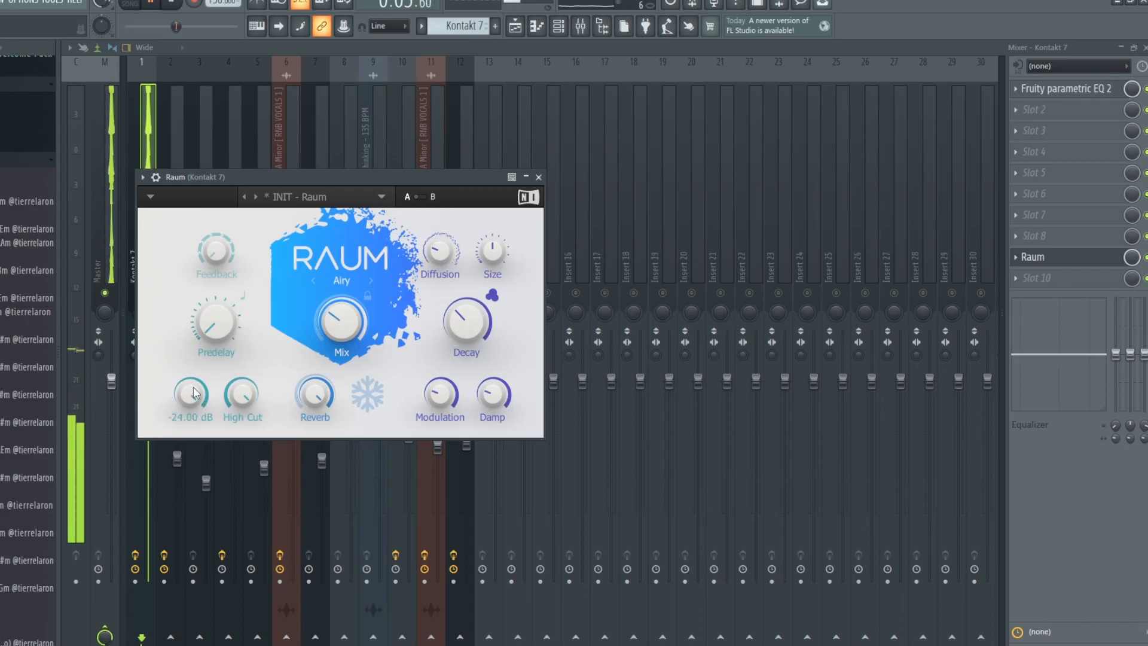
pyautogui.click(180, 4)
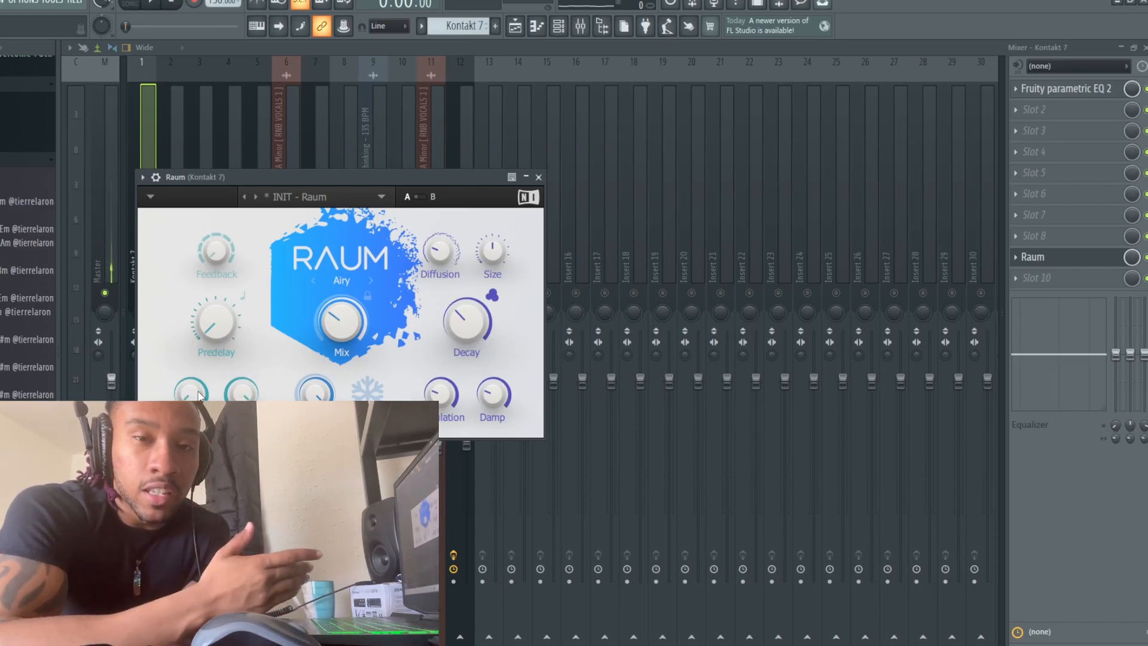
pyautogui.click(152, 4)
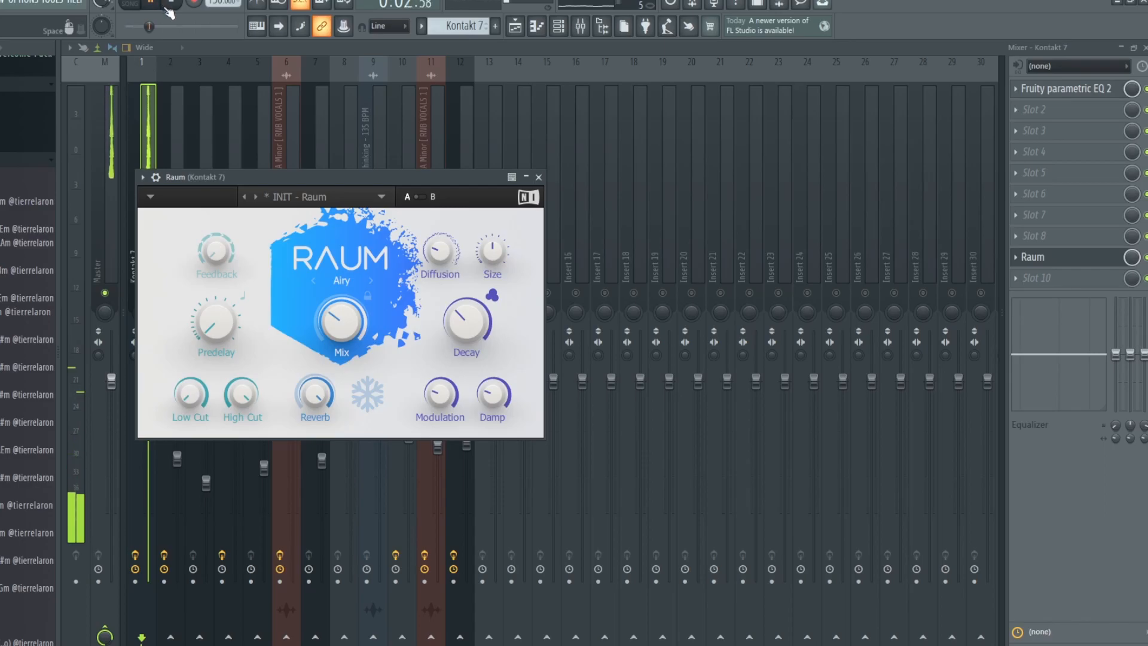
pyautogui.click(170, 5)
pyautogui.click(538, 177)
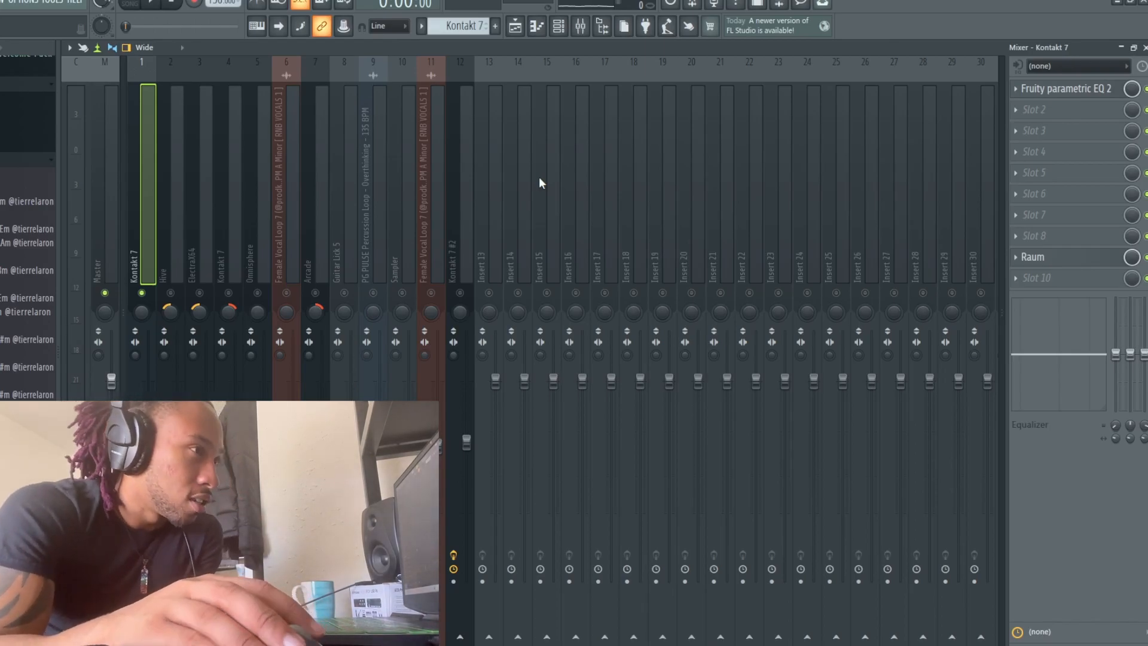
# Step: Play the Hive pattern and check its level in the mixer, stopping playback at the end
pyautogui.press('F5')
pyautogui.click(152, 6)
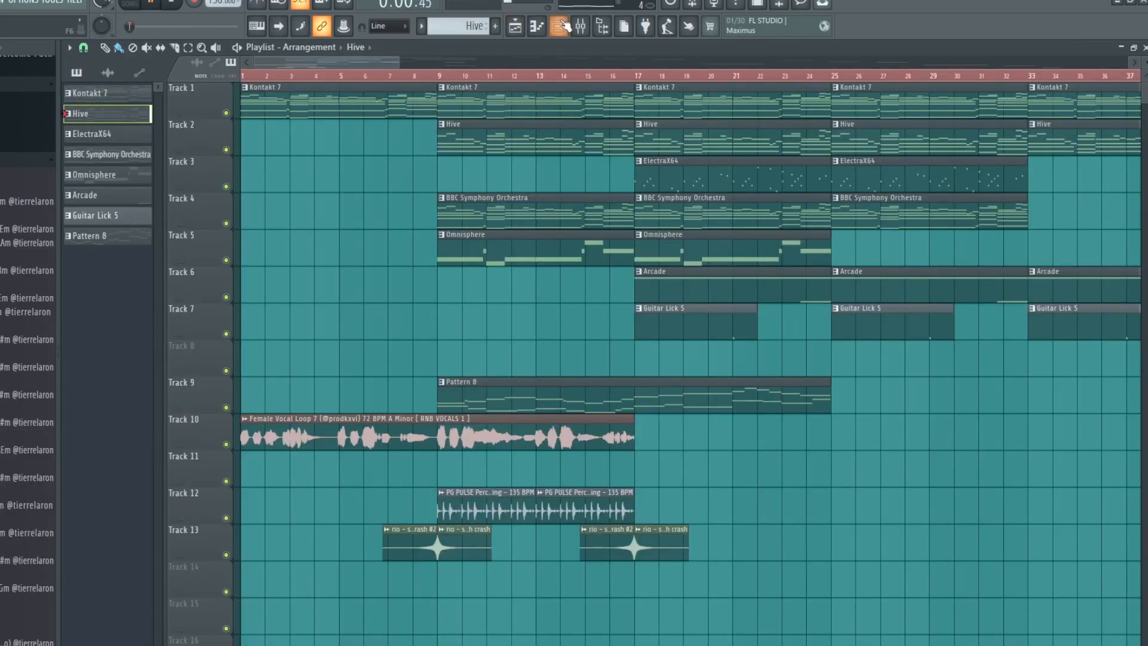
pyautogui.click(559, 26)
pyautogui.click(580, 26)
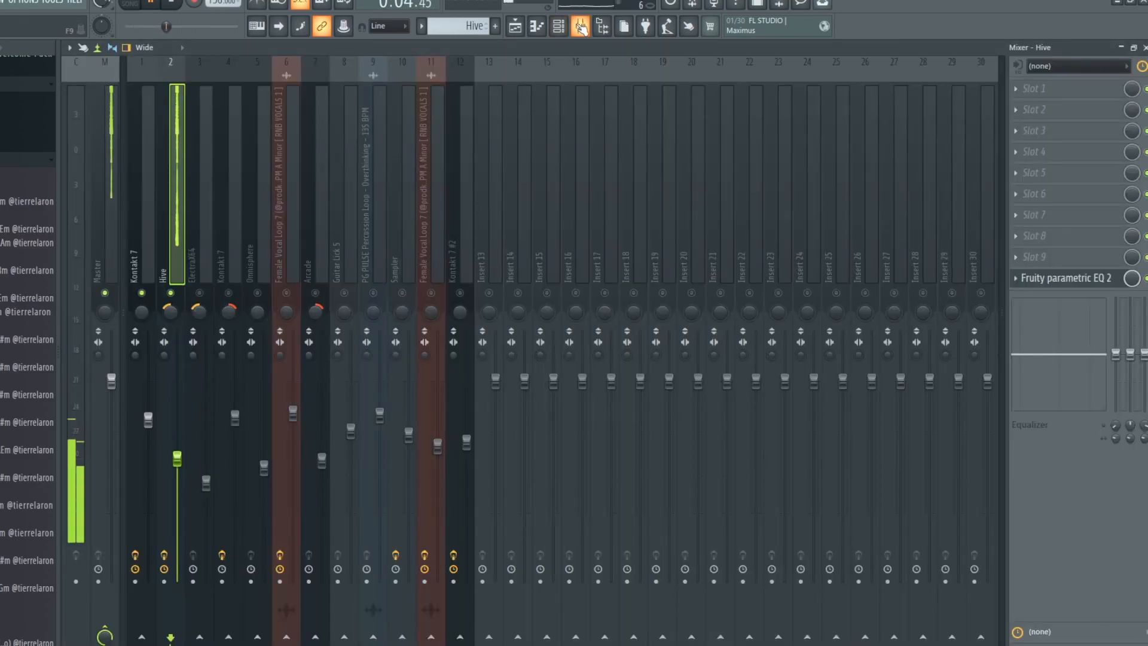
pyautogui.press('space')
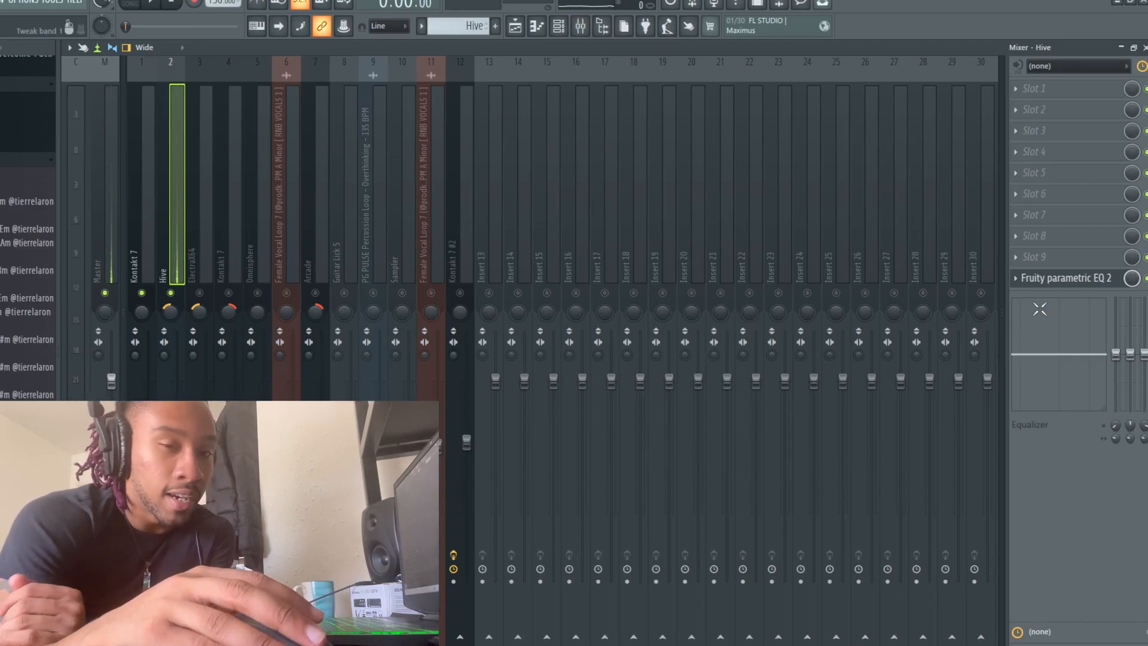
# Step: Examine the Fruity parametric EQ 2 curve on the Hive mixer track while auditioning the sound, and close it
pyautogui.click(1073, 286)
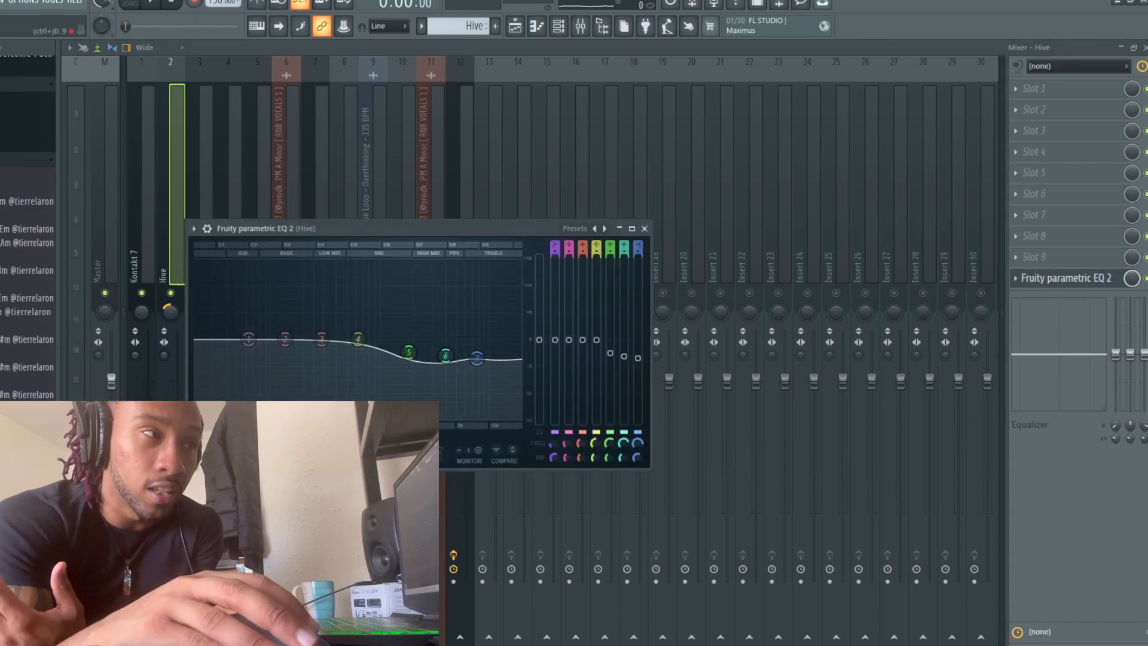
pyautogui.click(1146, 278)
pyautogui.press('space')
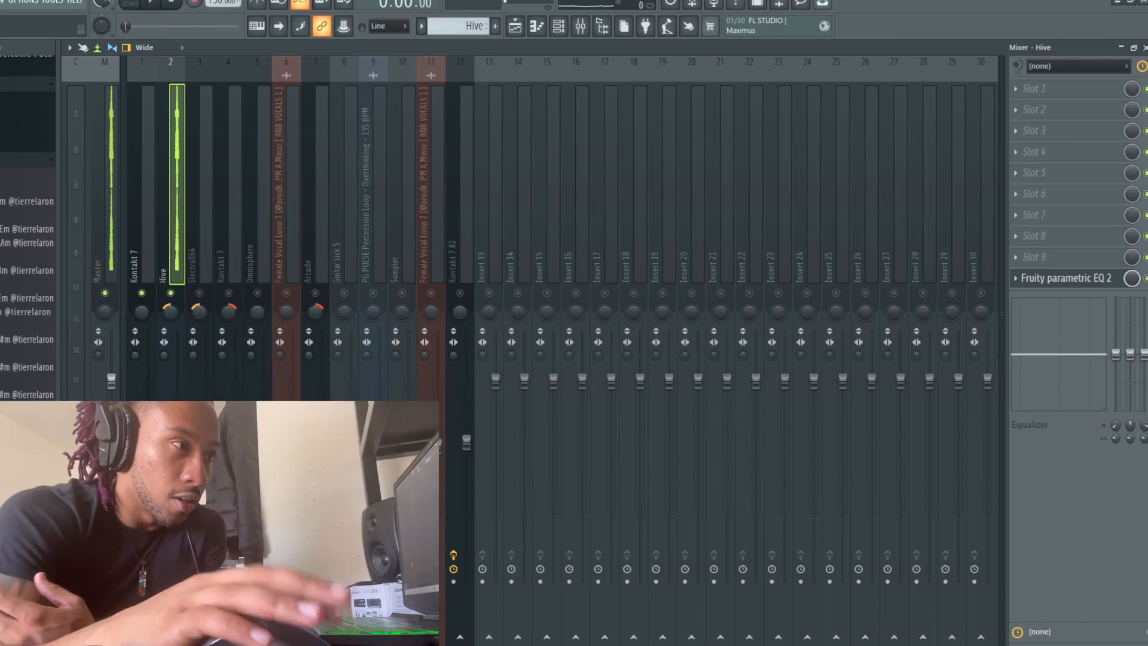
pyautogui.click(1089, 280)
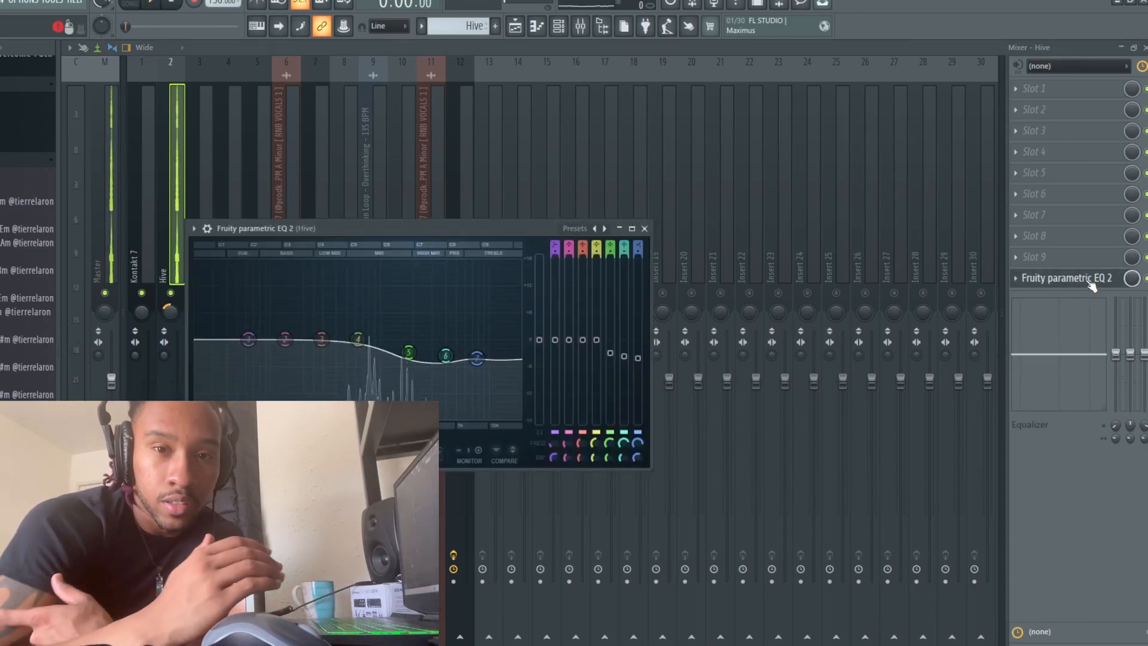
pyautogui.press('space')
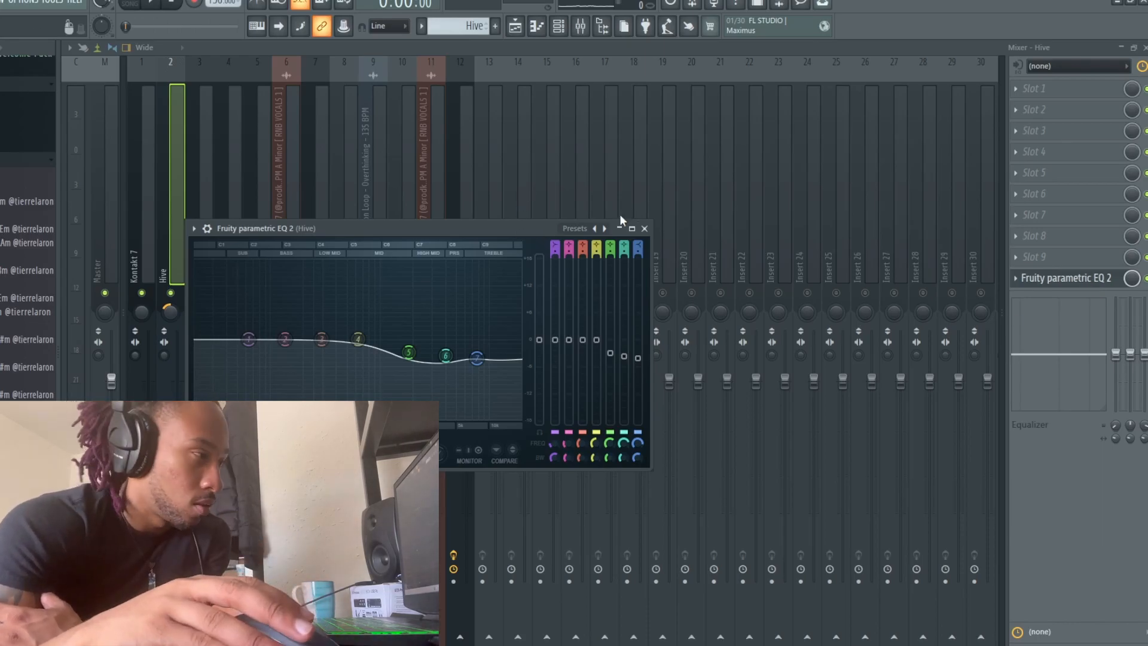
pyautogui.click(645, 229)
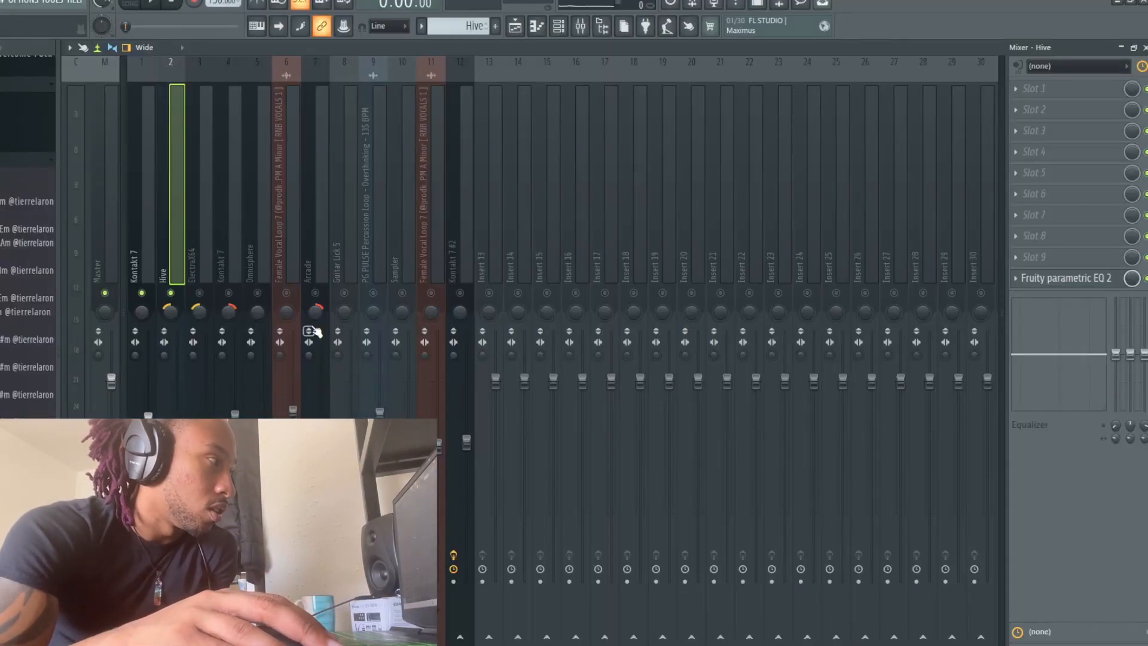
# Step: Solo the ElectraX64 mixer track and audition its pattern with the mixer open
pyautogui.rightClick(199, 293)
pyautogui.click(518, 27)
pyautogui.click(130, 130)
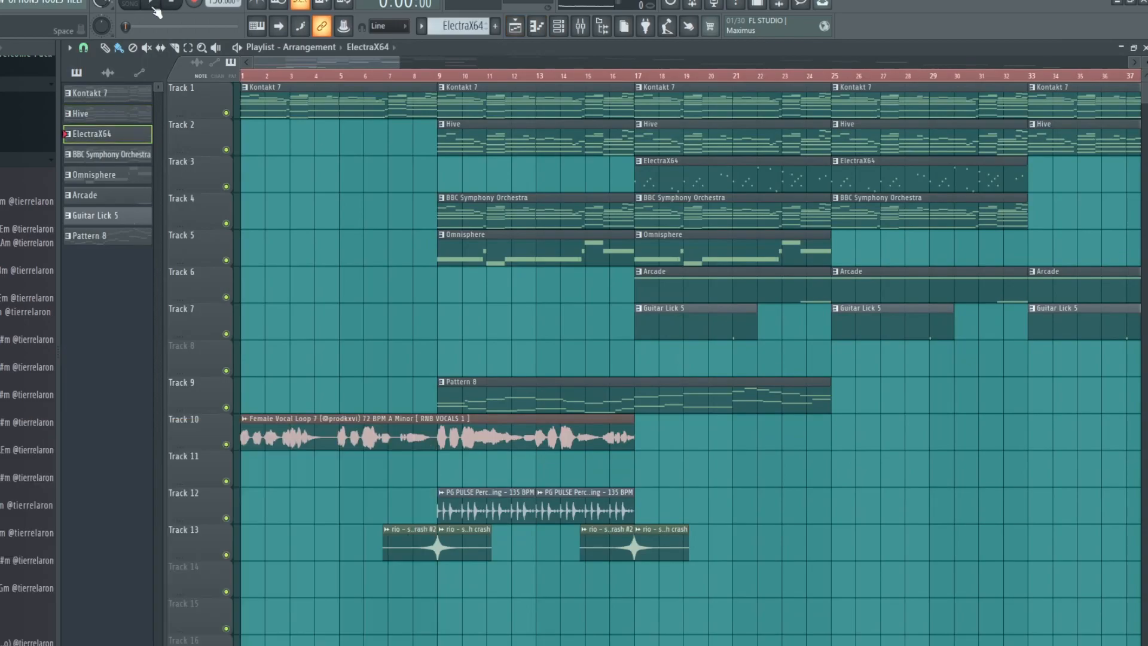
pyautogui.click(580, 27)
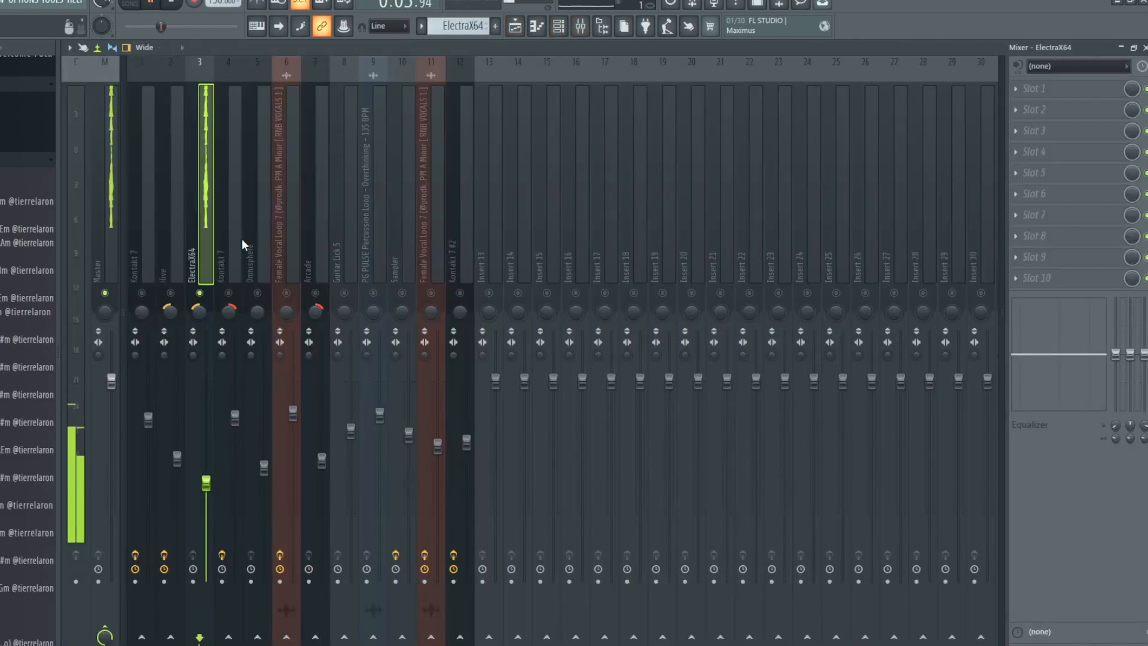
pyautogui.press('space')
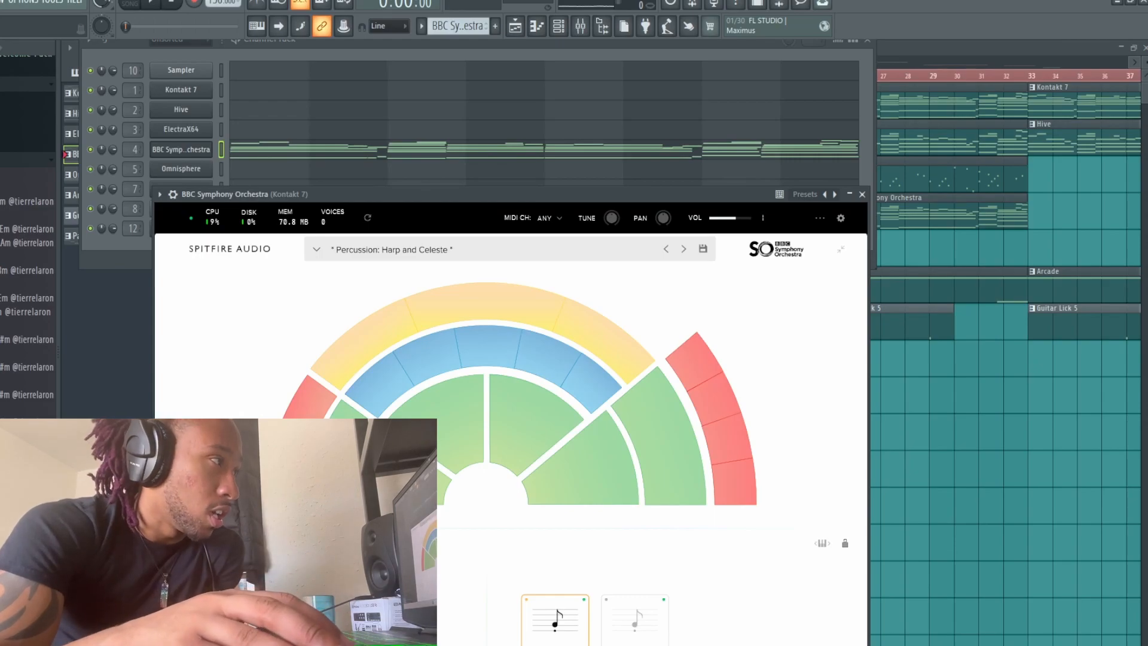
# Step: Audition the BBC Symphony Orchestra pattern, inspect its mixer track and instrument window, and close the channel rack and the plugin
pyautogui.click(515, 25)
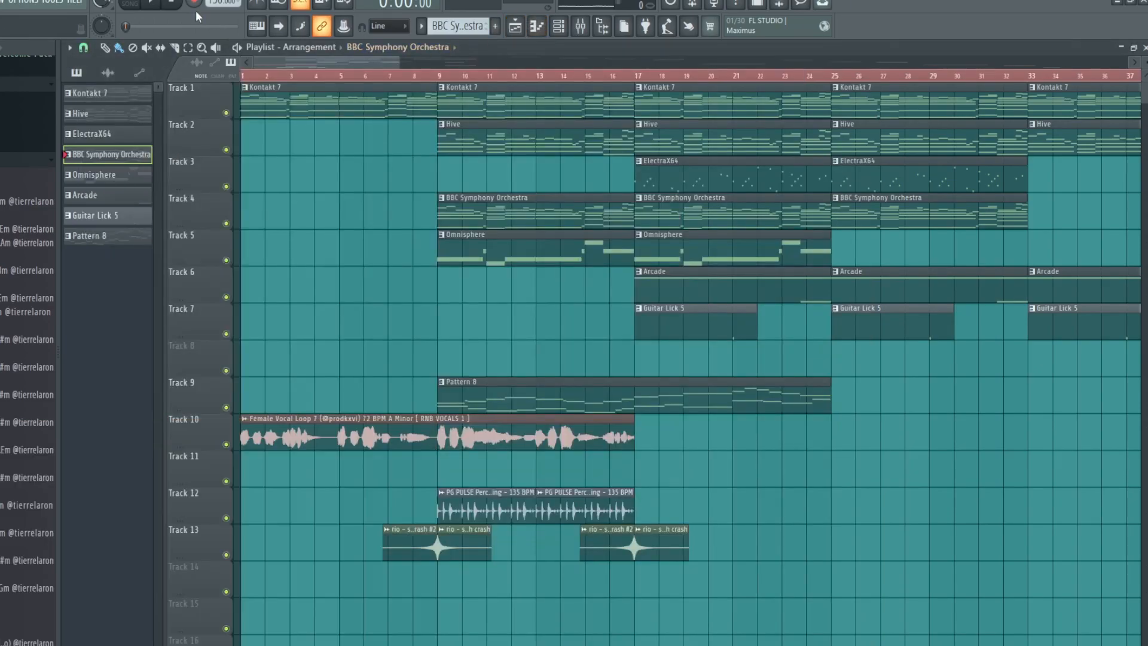
pyautogui.click(580, 27)
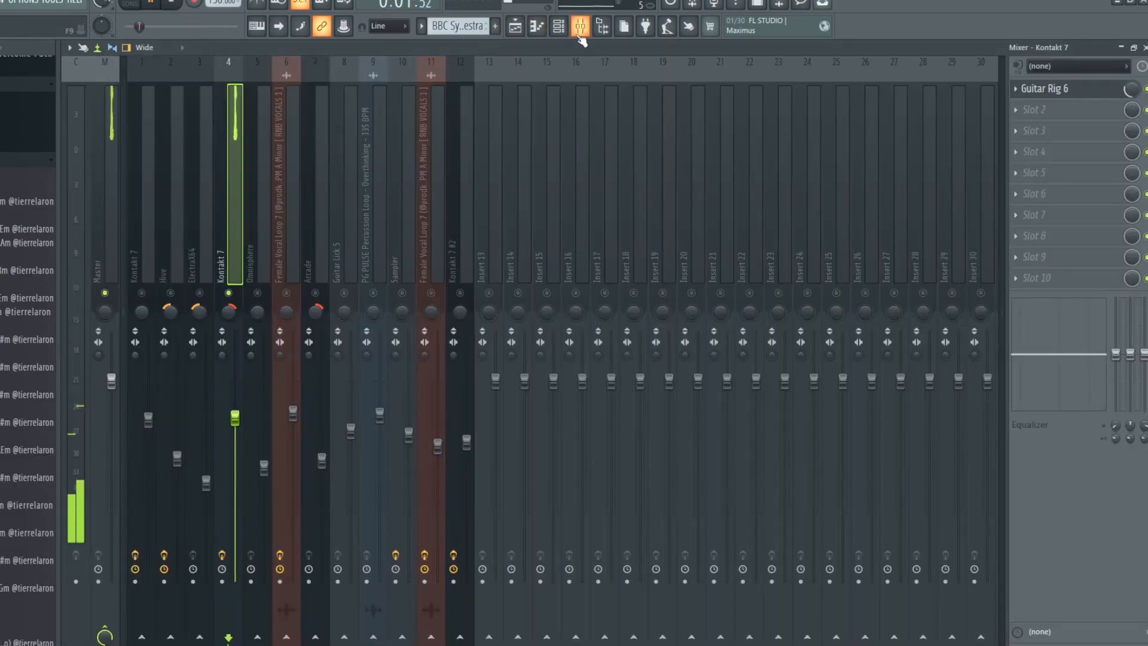
pyautogui.click(558, 26)
pyautogui.click(209, 151)
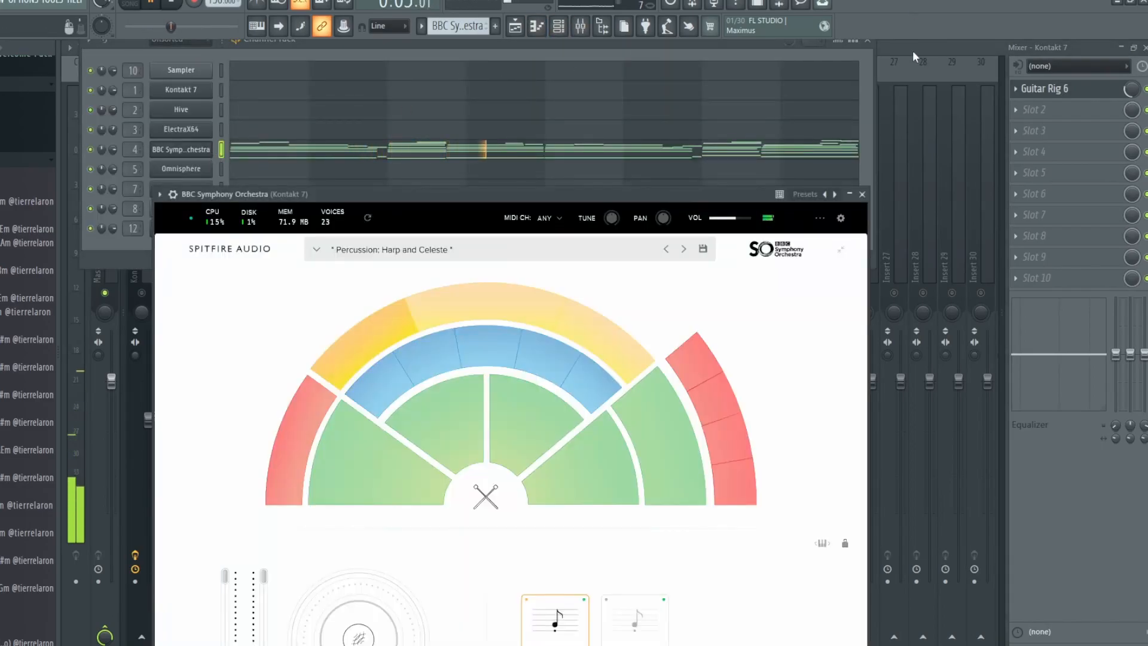
pyautogui.click(867, 41)
pyautogui.press('Escape')
pyautogui.click(863, 194)
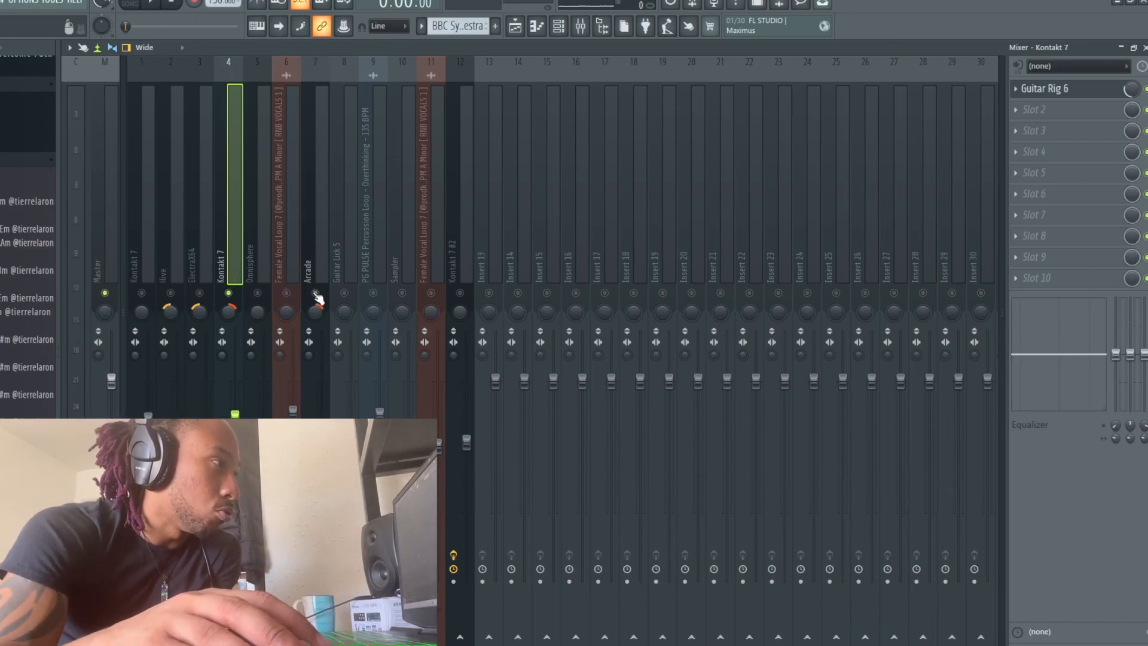
# Step: Select the Arcade pattern, play it and check its level in the mixer, stopping playback at the end
pyautogui.click(521, 27)
pyautogui.click(121, 199)
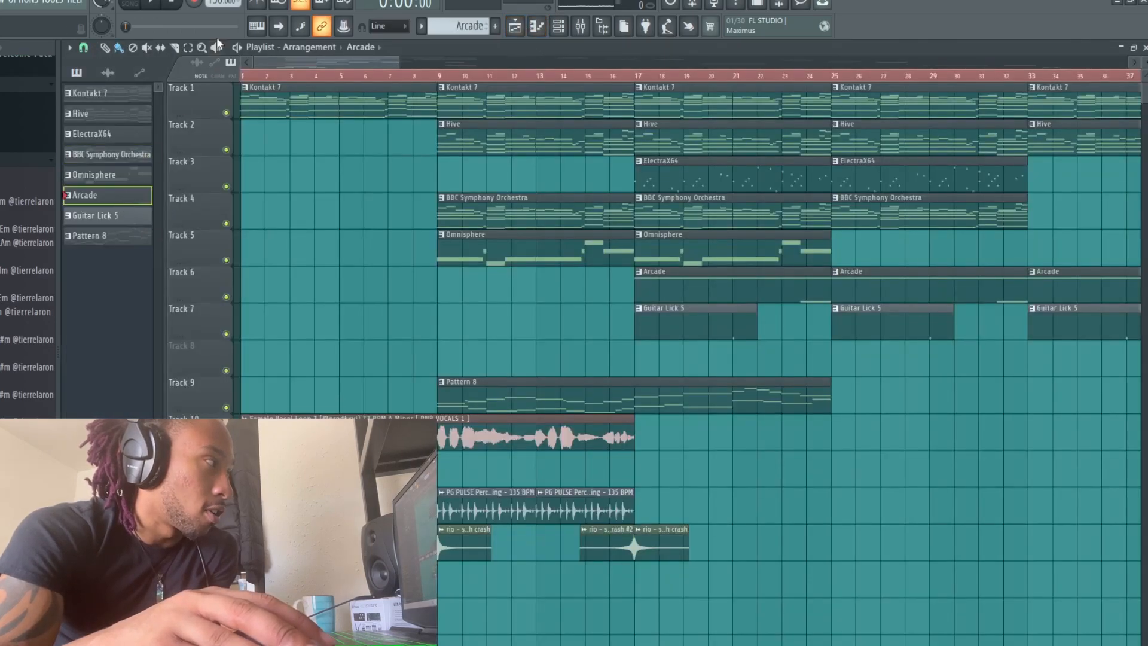
pyautogui.click(153, 4)
pyautogui.click(558, 26)
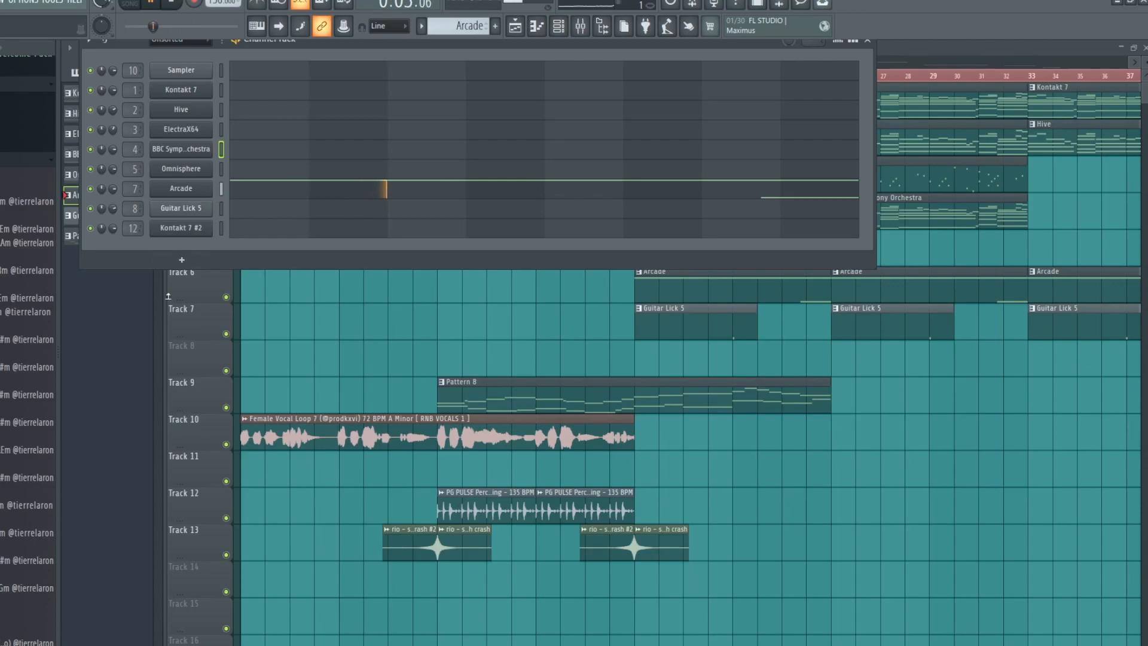
pyautogui.click(170, 294)
pyautogui.click(585, 25)
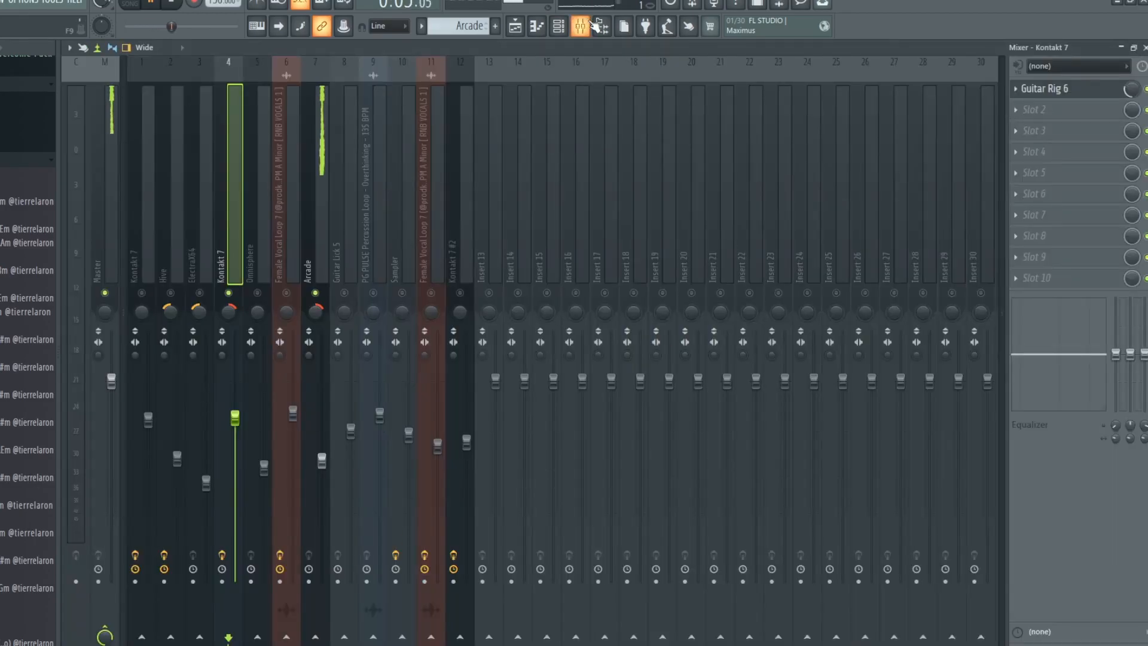
pyautogui.press('space')
# Step: Select the Arcade mixer track to inspect its effect slots and open the channel rack
pyautogui.click(589, 24)
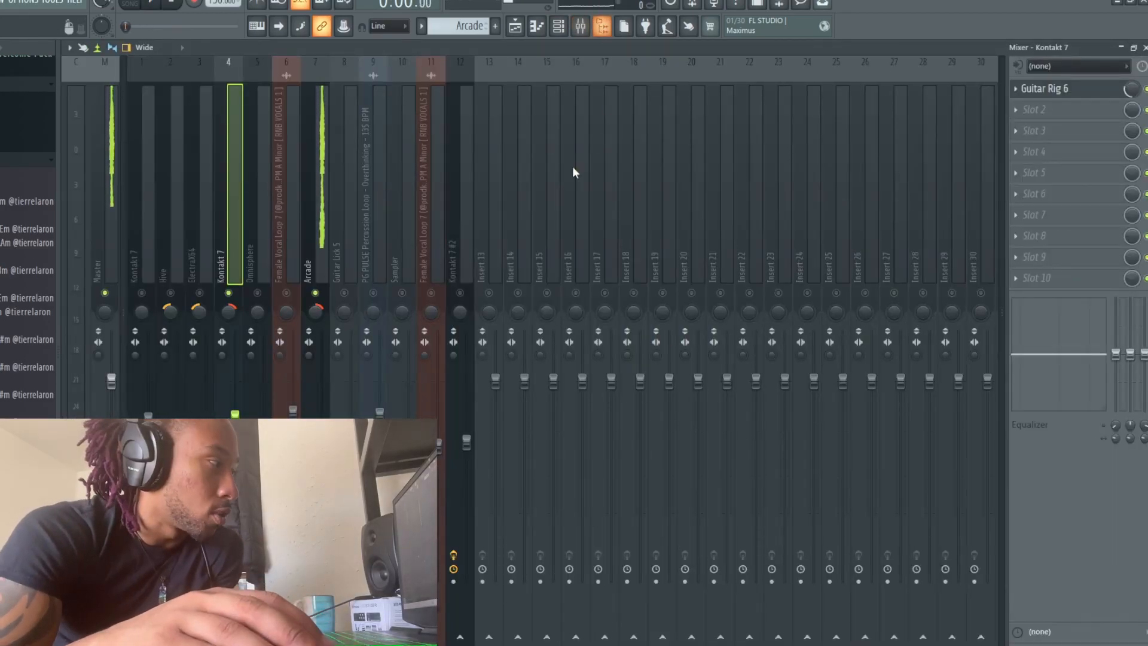
pyautogui.click(307, 224)
pyautogui.click(560, 26)
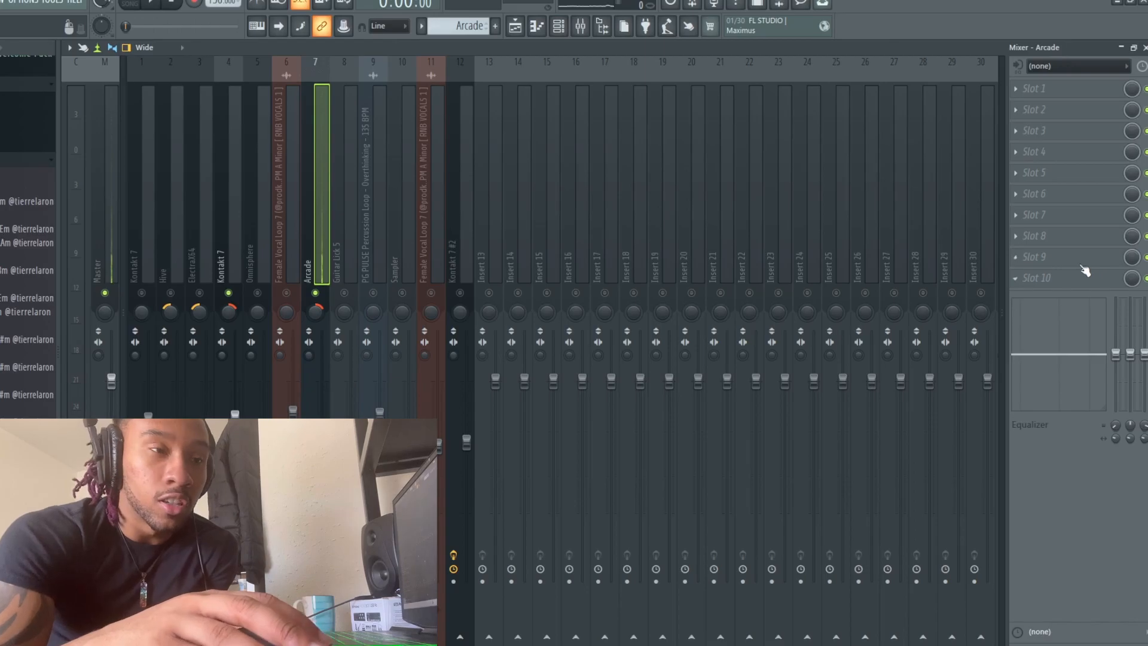
pyautogui.click(559, 26)
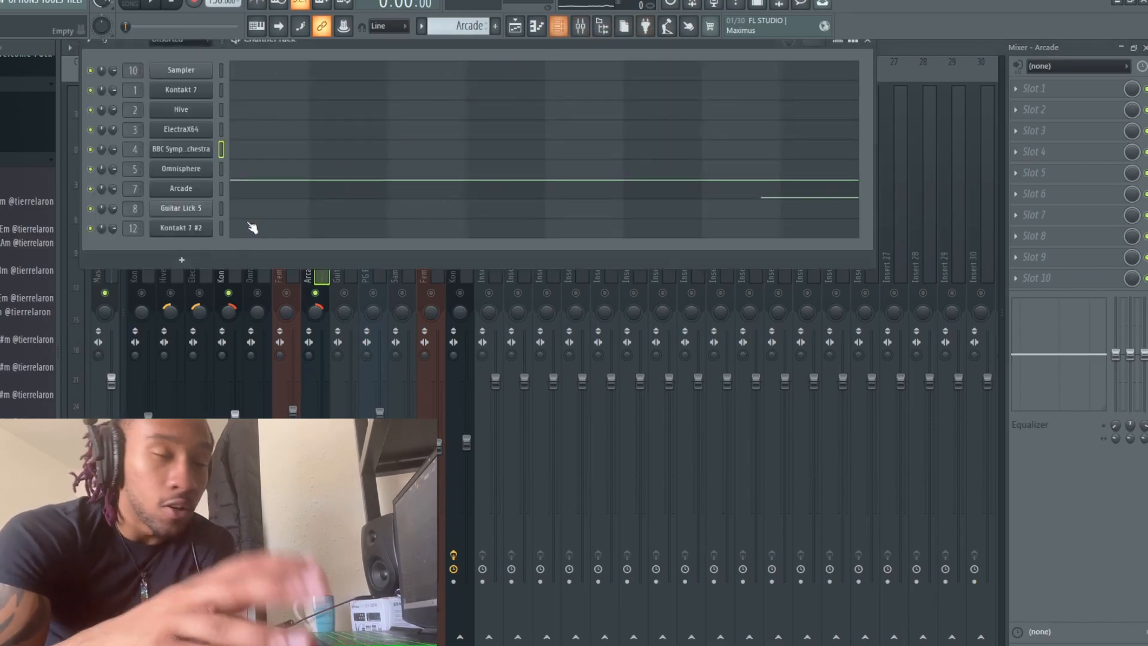
# Step: Inspect the Arcade instrument's preset and settings, and close its window
pyautogui.click(167, 191)
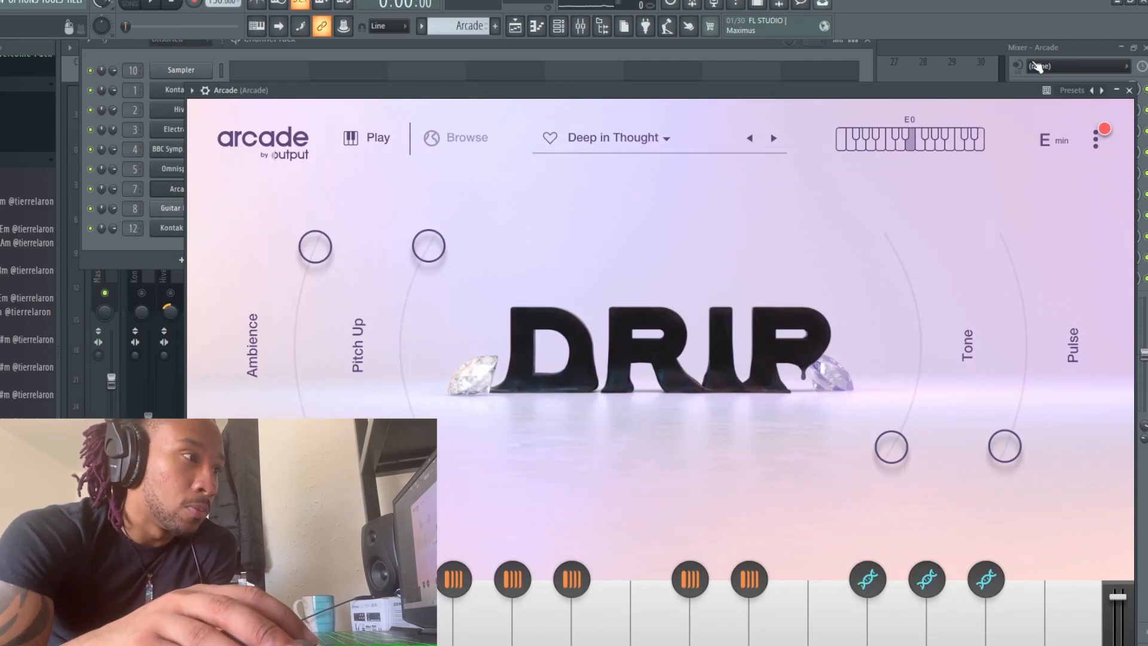
pyautogui.click(1129, 90)
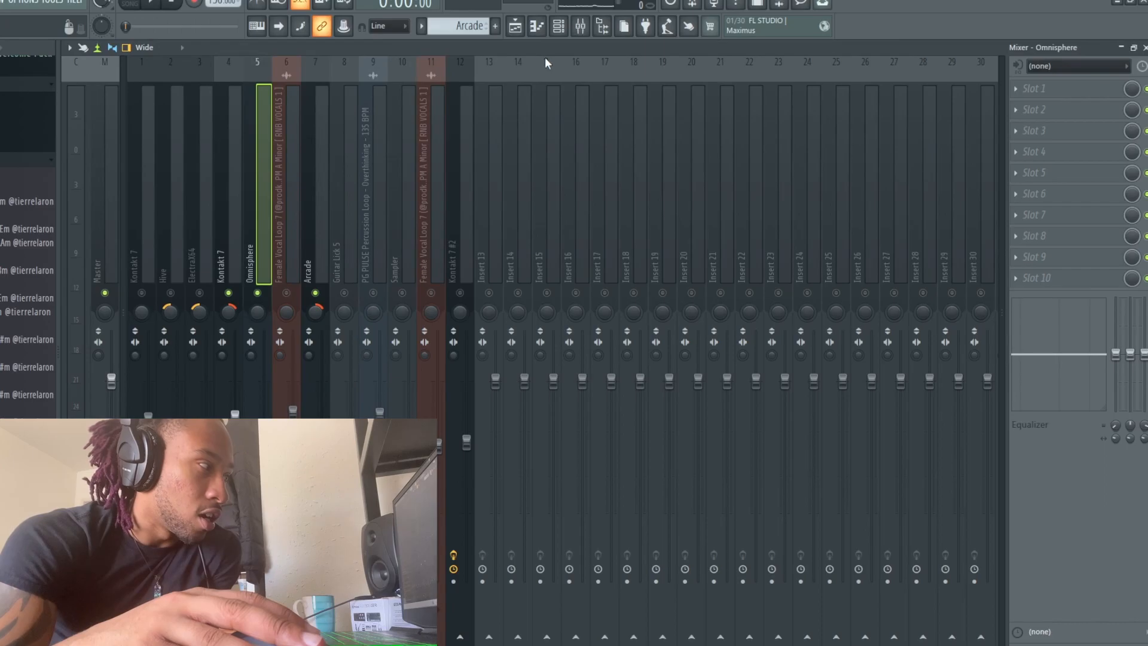
# Step: Select the Omnisphere pattern, audition it while checking its mixer level and effect slots, and close the channel rack
pyautogui.click(515, 25)
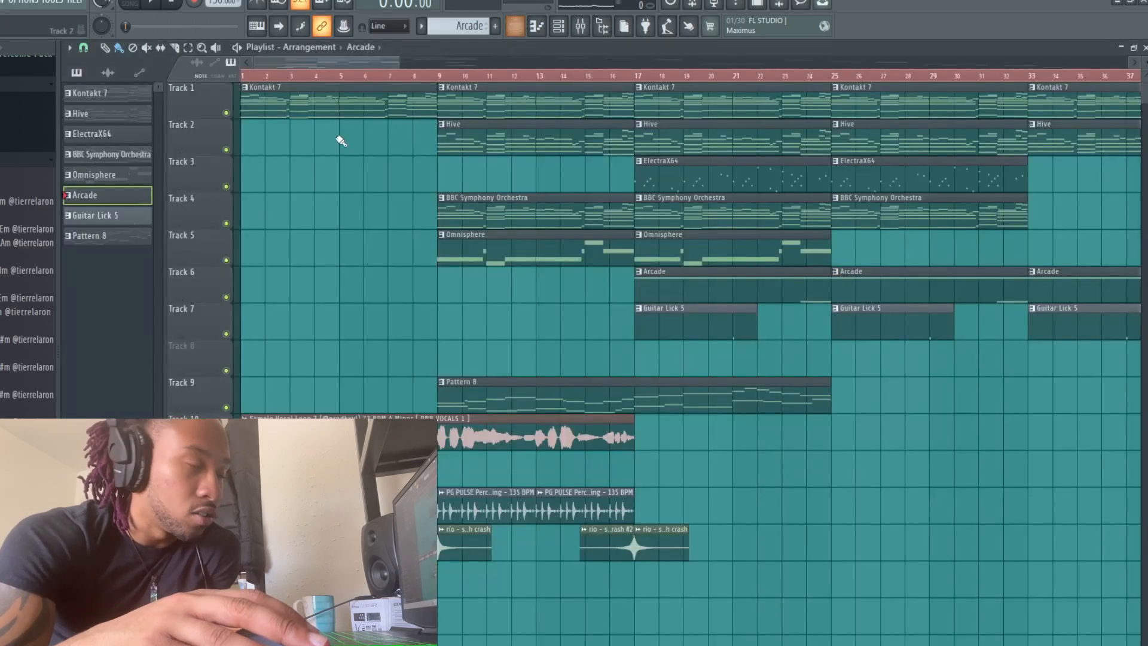
pyautogui.click(134, 176)
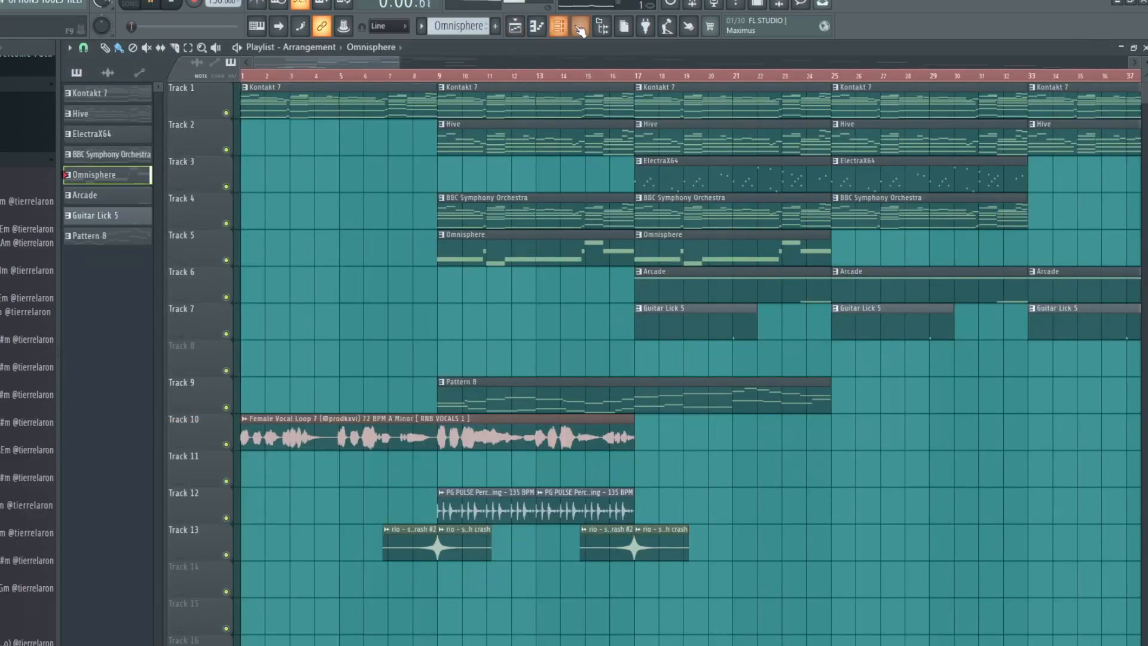
pyautogui.click(559, 25)
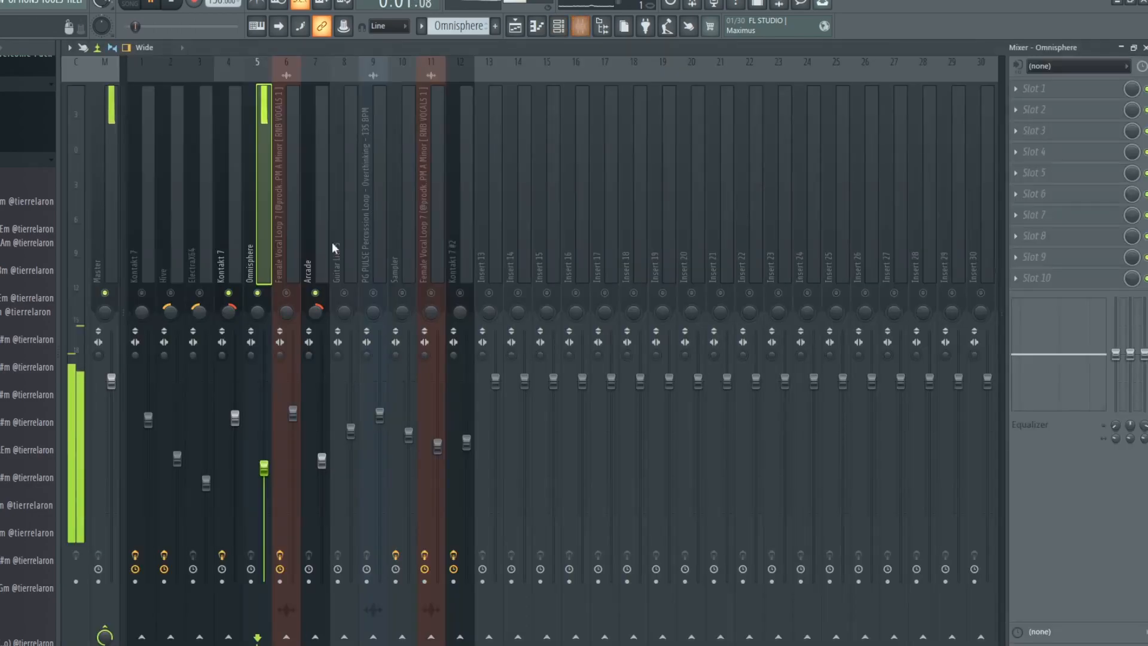
pyautogui.click(564, 30)
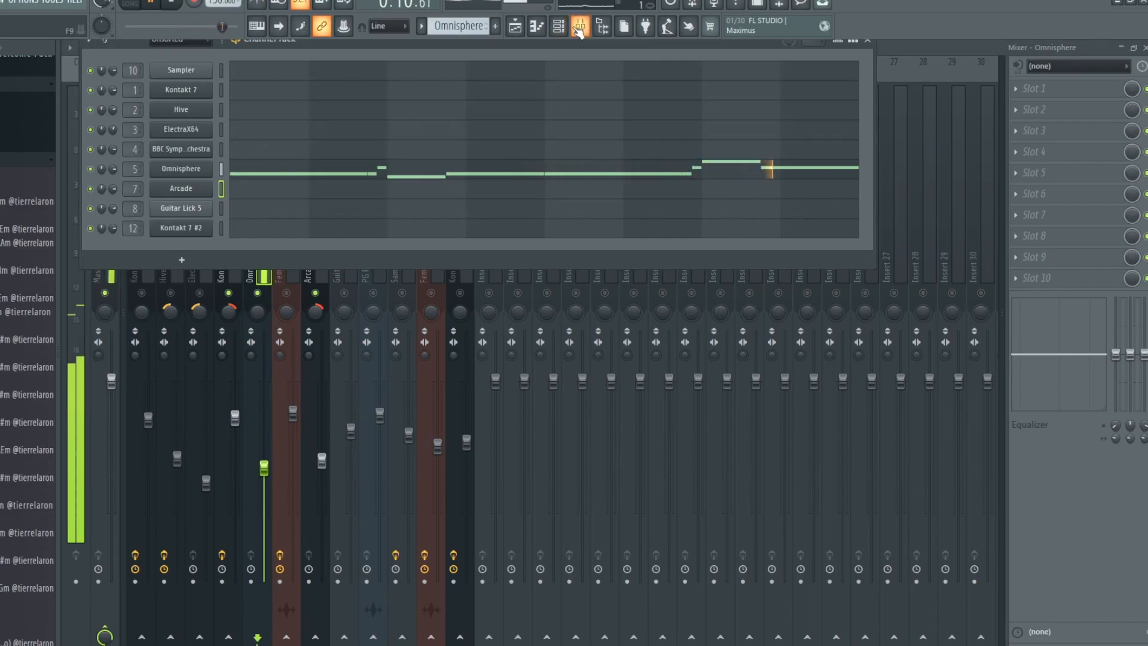
pyautogui.press('space')
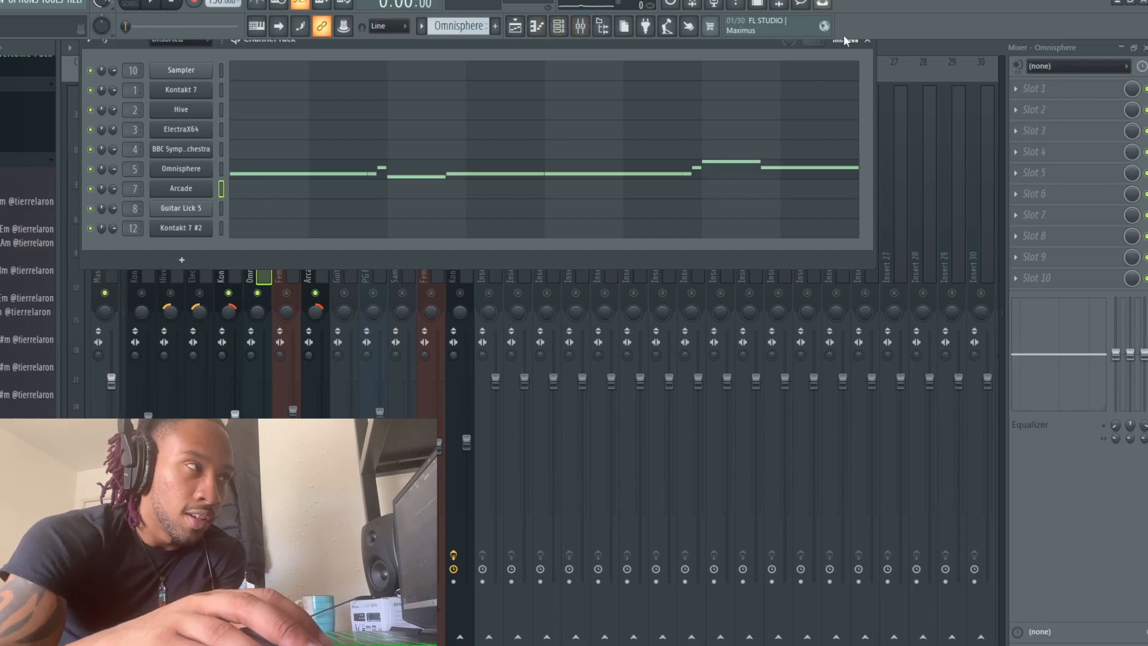
pyautogui.click(868, 40)
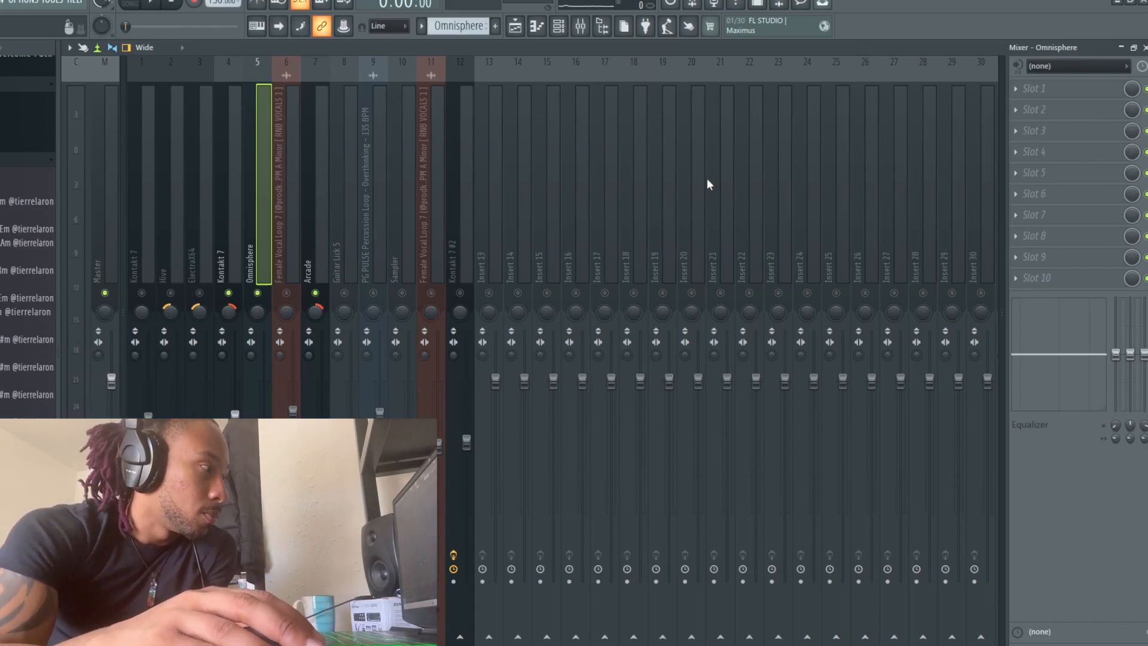
# Step: Solo the Female Vocal Loop 7 mixer track, audition it in song mode, and stop playback
pyautogui.click(285, 232)
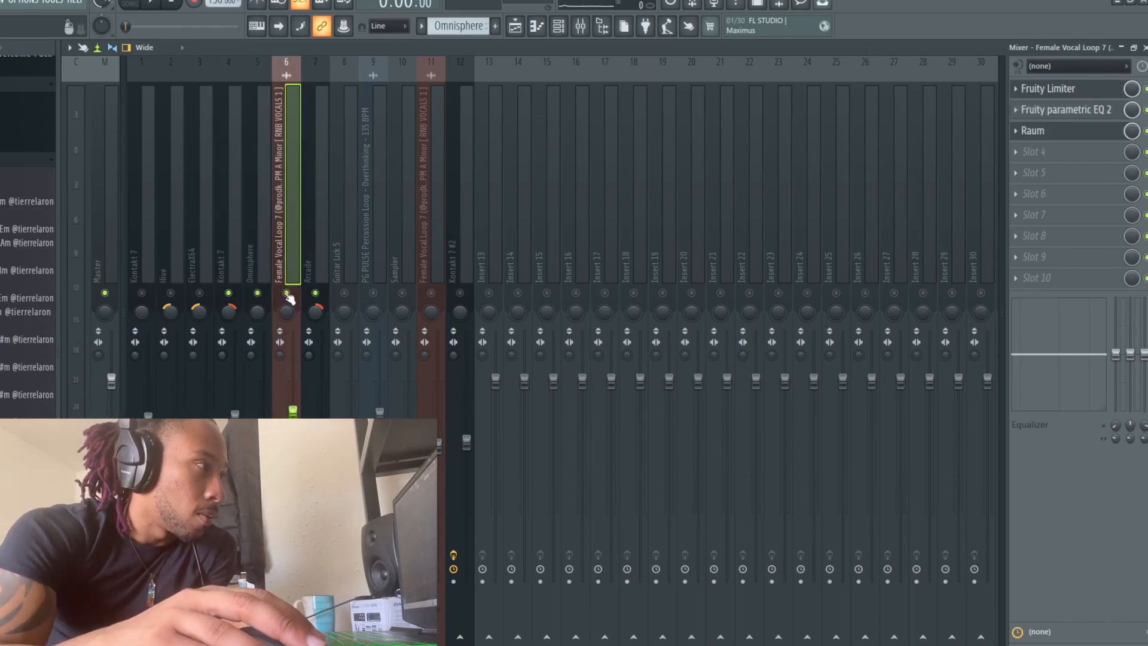
pyautogui.click(515, 26)
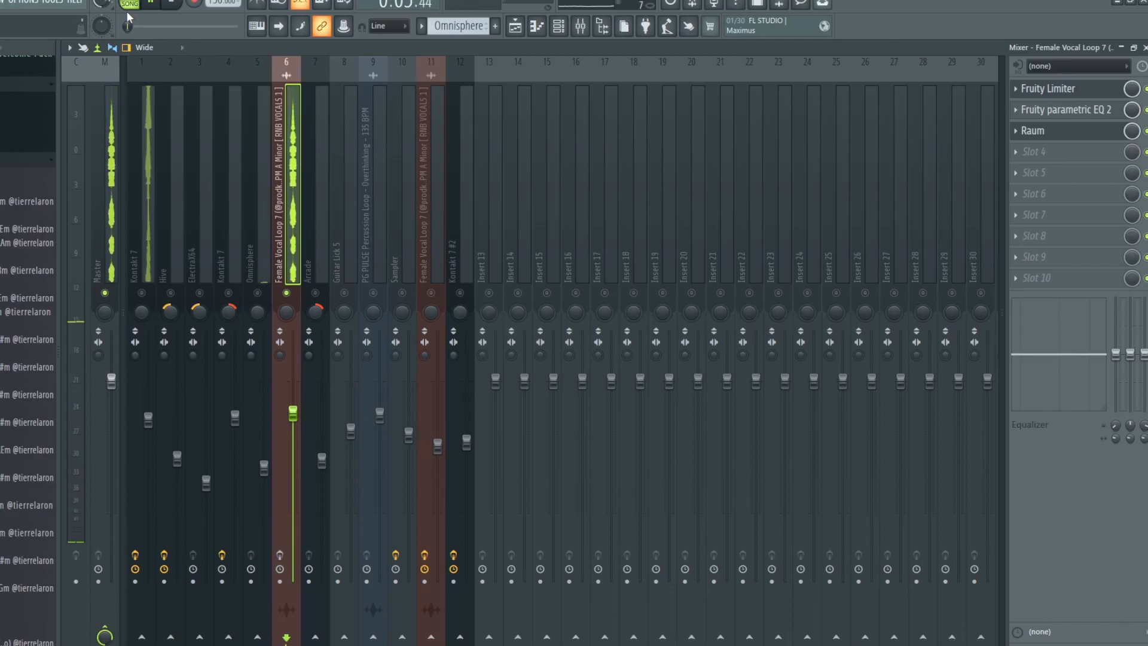
pyautogui.press('space')
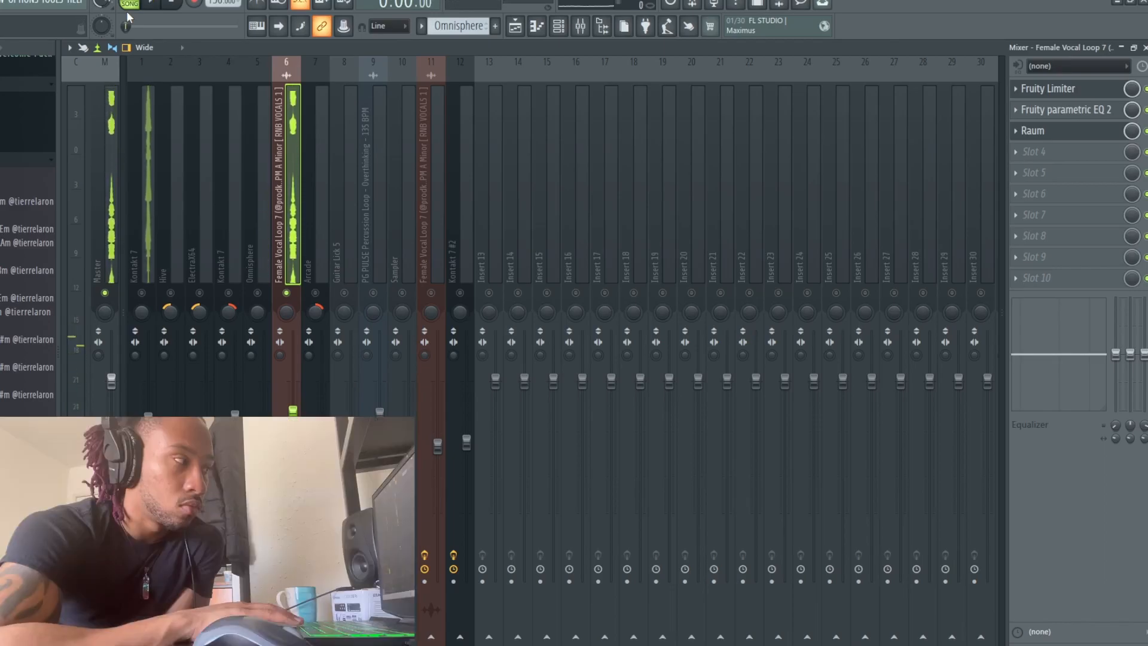
# Step: Inspect the limiter and compressor settings of Fruity Limiter on the female vocal track, and close the plugin
pyautogui.click(1069, 93)
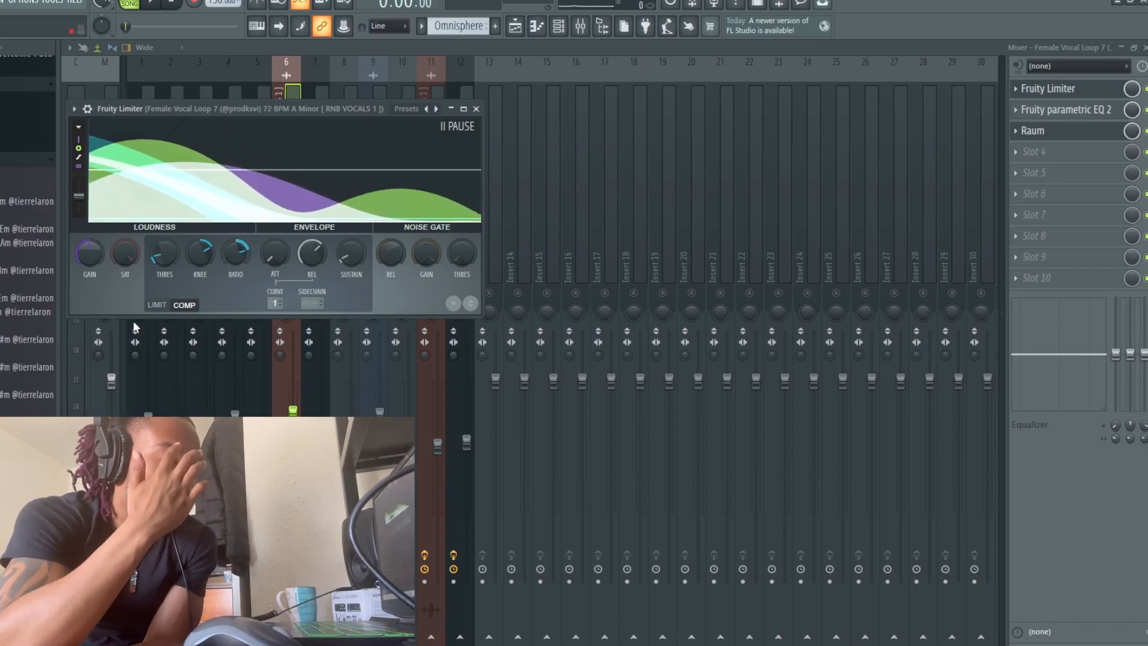
pyautogui.click(158, 306)
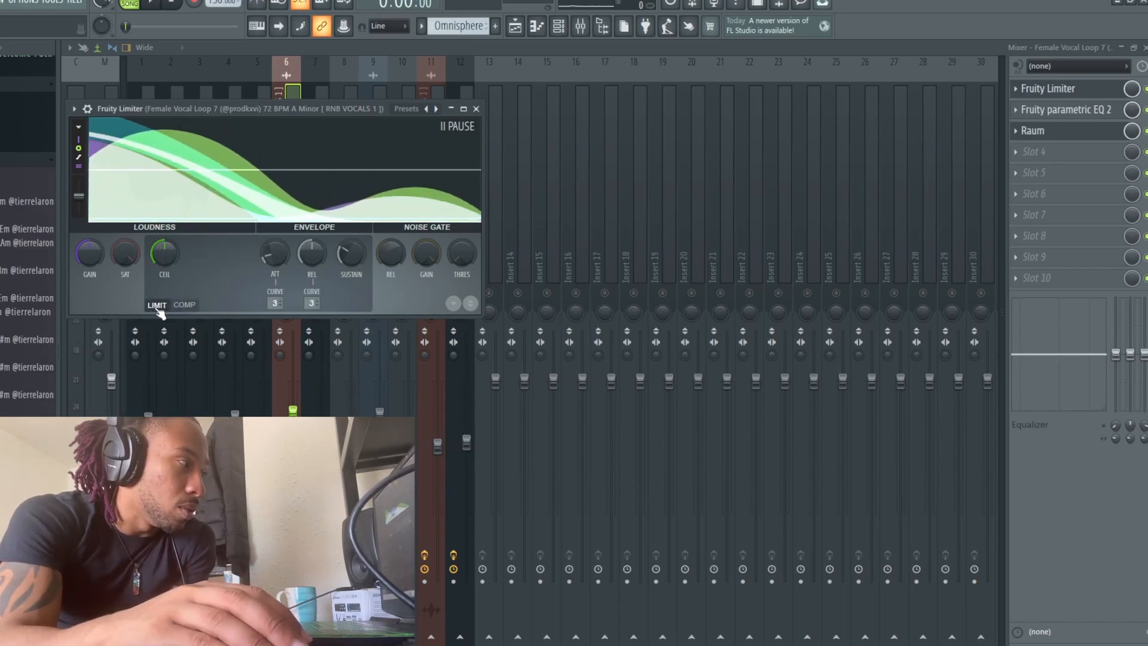
pyautogui.click(193, 306)
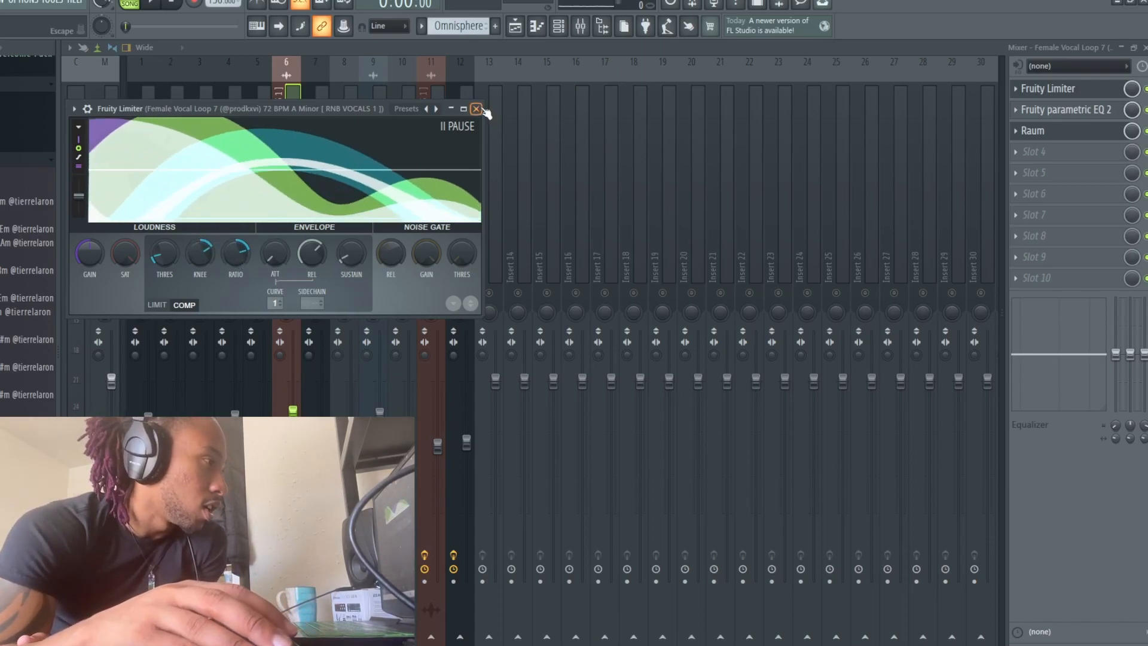
pyautogui.press('Escape')
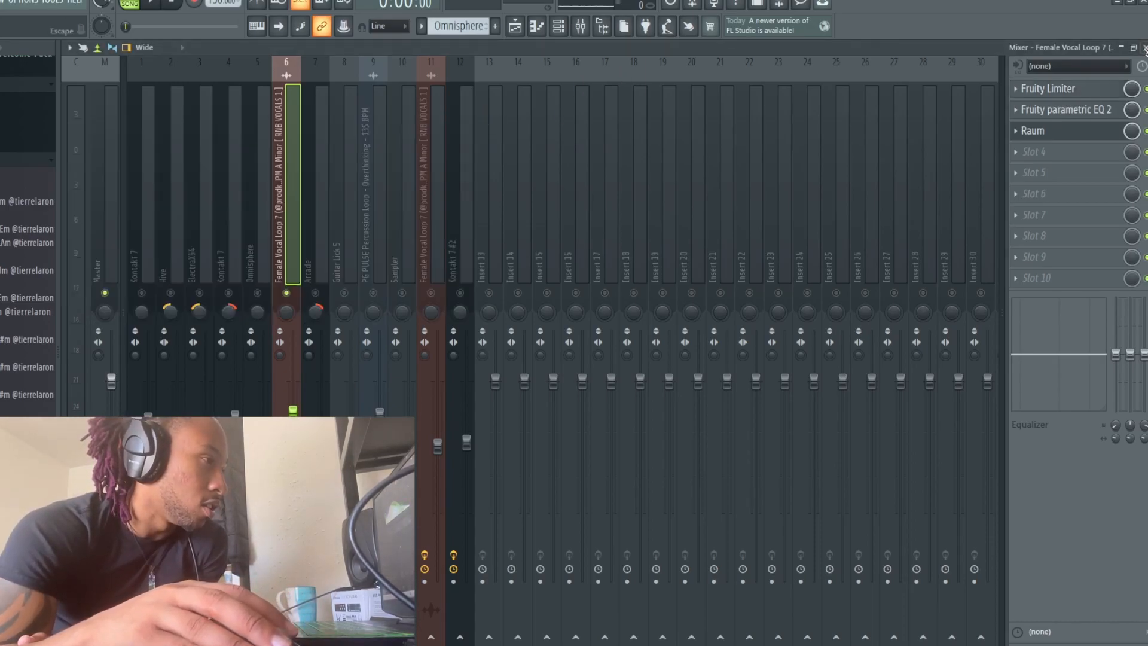
# Step: Inspect the Fruity parametric EQ 2 curve and the Raum reverb settings on the female vocal track, and close Raum
pyautogui.click(1101, 109)
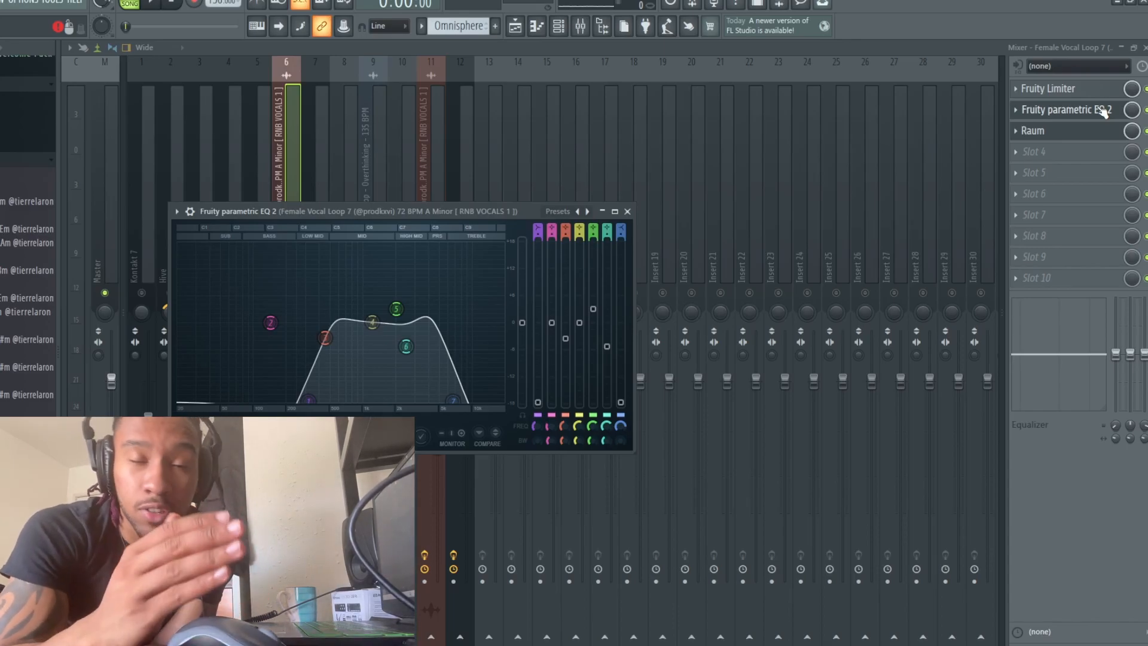
pyautogui.click(1086, 132)
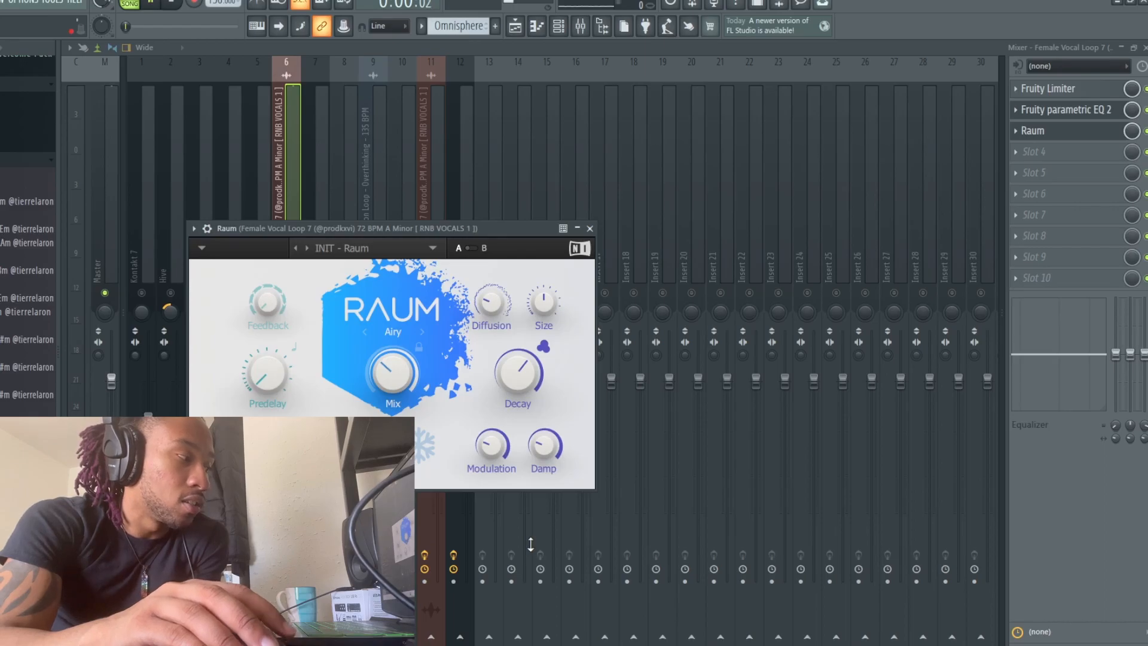
pyautogui.click(591, 228)
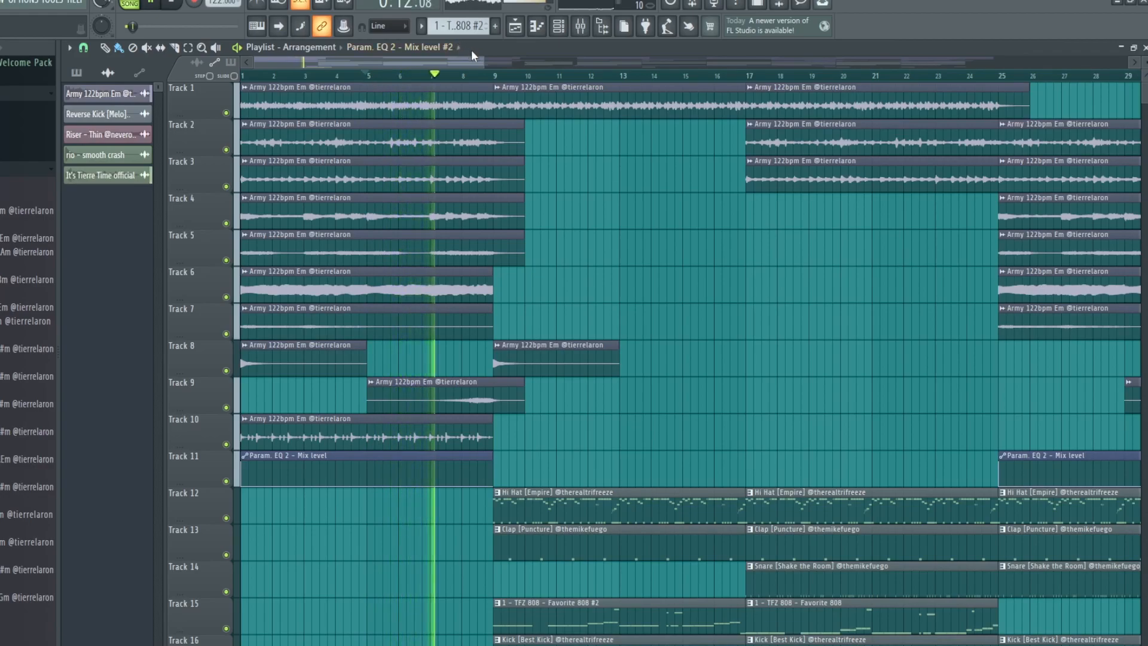
# Step: Review the melody, drum and automation clips across the 122 BPM song's playlist arrangement
pyautogui.moveTo(483, 62); pyautogui.dragTo(677, 62)
pyautogui.scroll(-1, 768, 286)
pyautogui.scroll(-4, 768, 287)
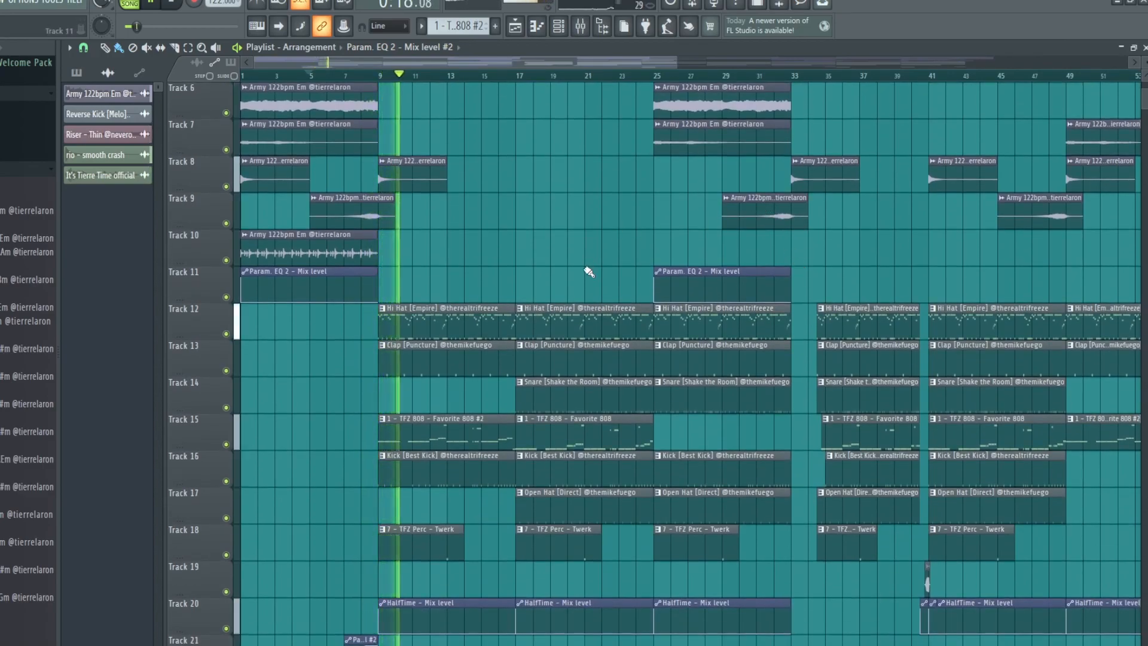
pyautogui.scroll(5, 590, 272)
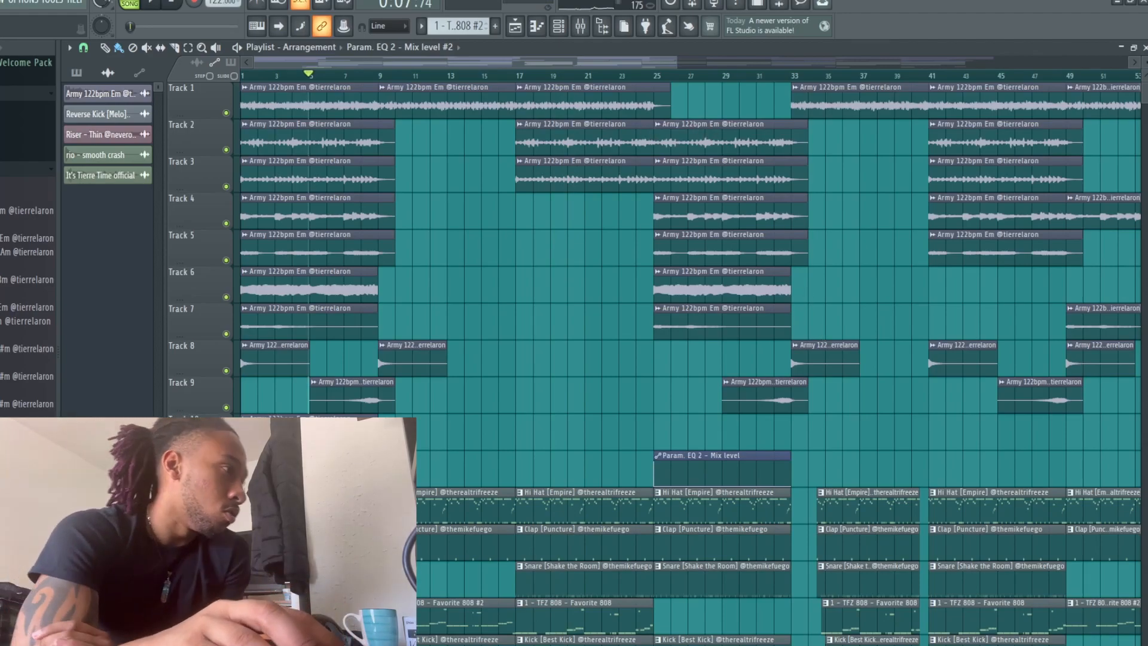
# Step: Select the Army 122bpm Em mixer track and inspect the Fruity parametric EQ 2 in its last effect slot
pyautogui.click(580, 26)
pyautogui.click(144, 271)
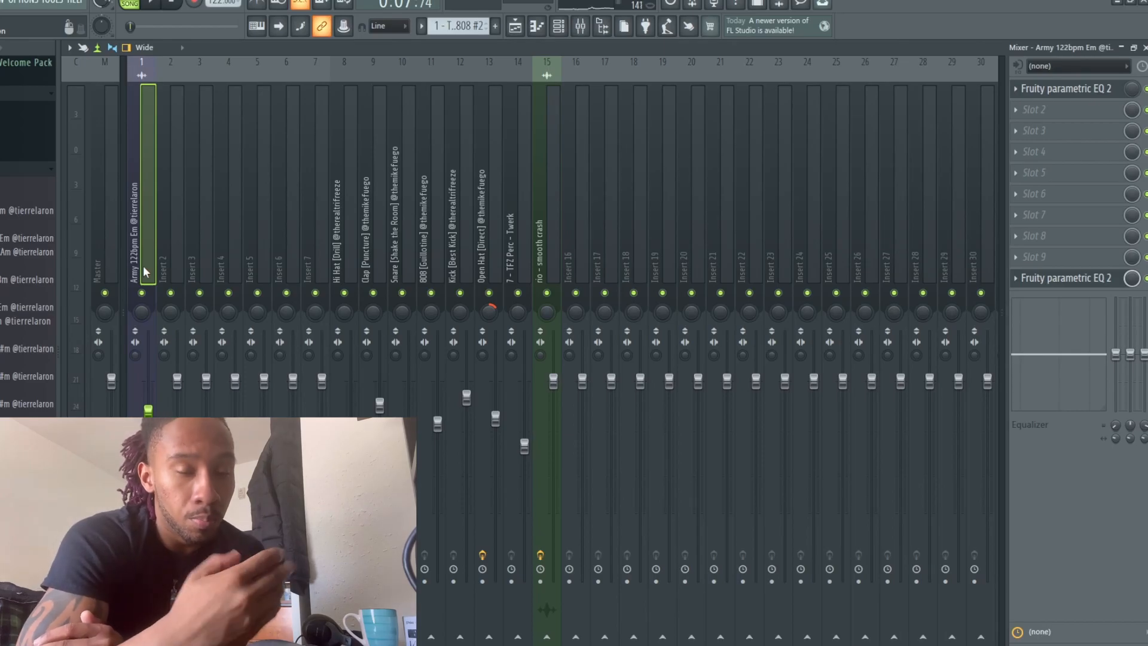
pyautogui.click(1074, 279)
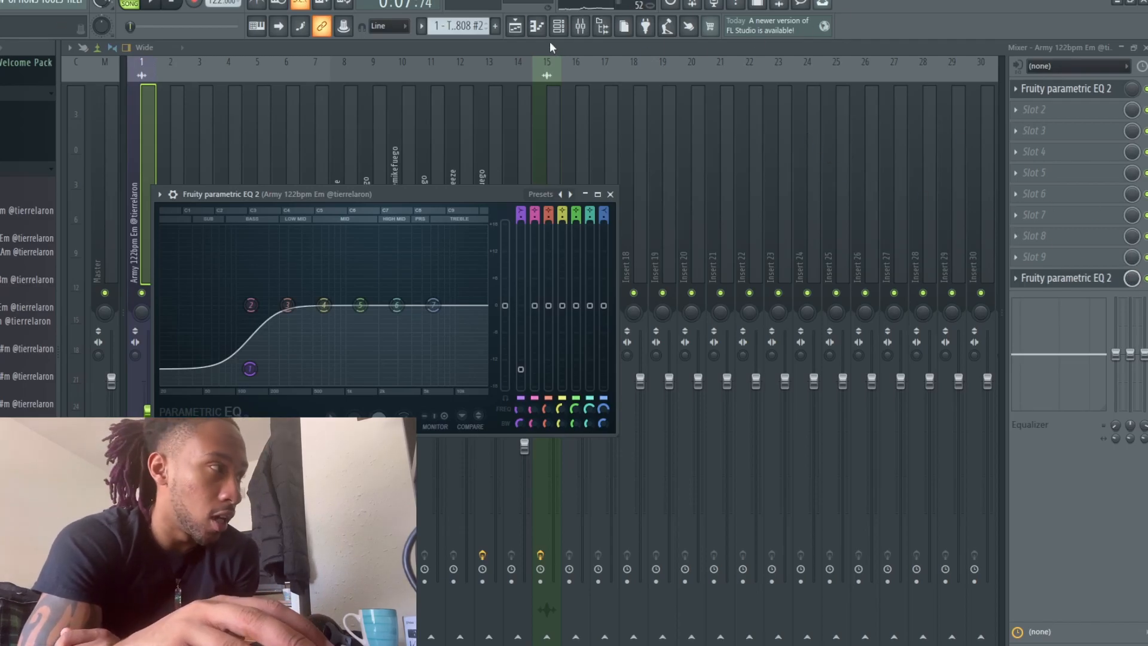
# Step: Place the playback position just before bar 4 in the playlist and solo the Army 122bpm Em mixer track
pyautogui.click(517, 28)
pyautogui.moveTo(670, 60); pyautogui.dragTo(417, 59)
pyautogui.click(369, 76)
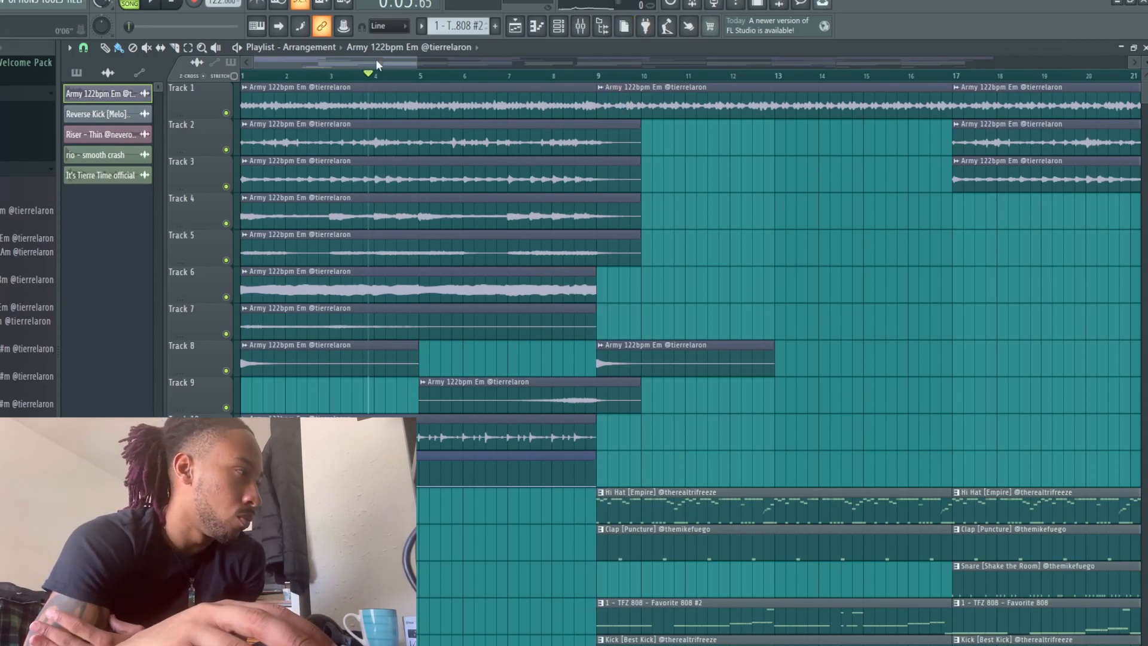
pyautogui.press('F9')
pyautogui.rightClick(144, 293)
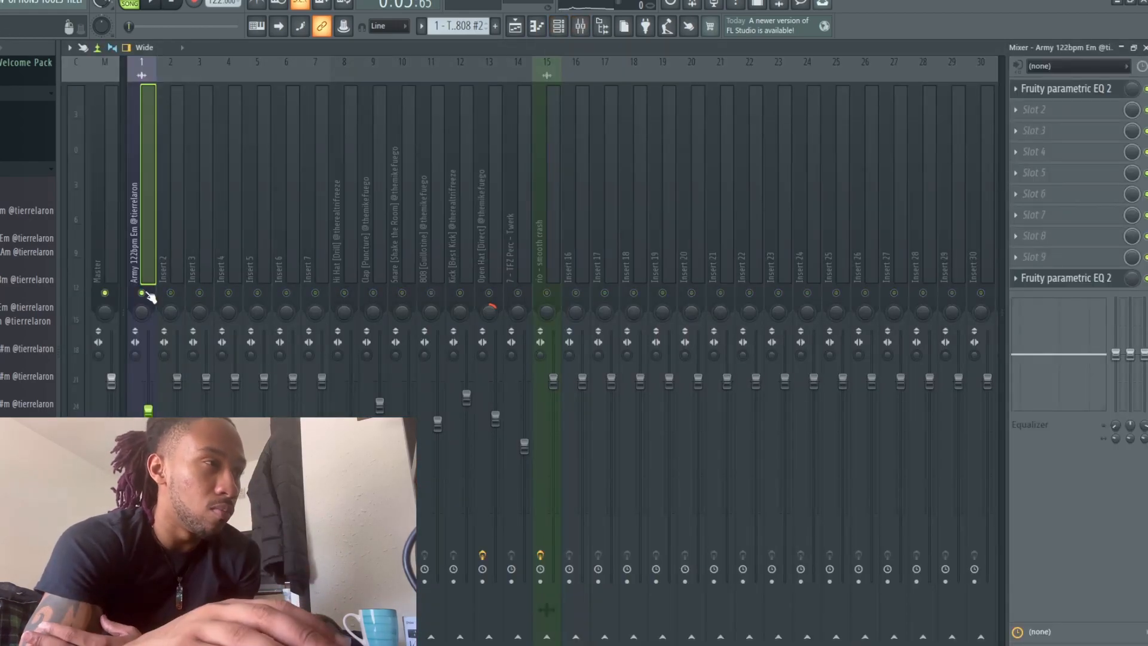
# Step: Unmute the clap track alongside the melody, lower its level during playback, and stop playback
pyautogui.click(361, 267)
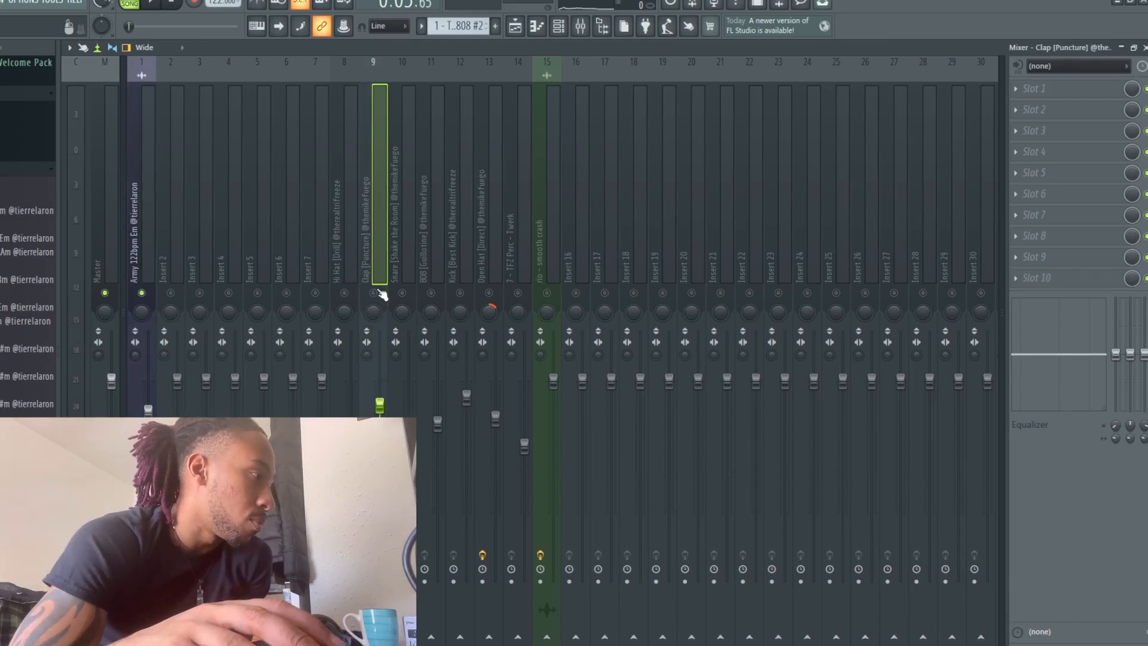
pyautogui.click(561, 28)
pyautogui.click(580, 26)
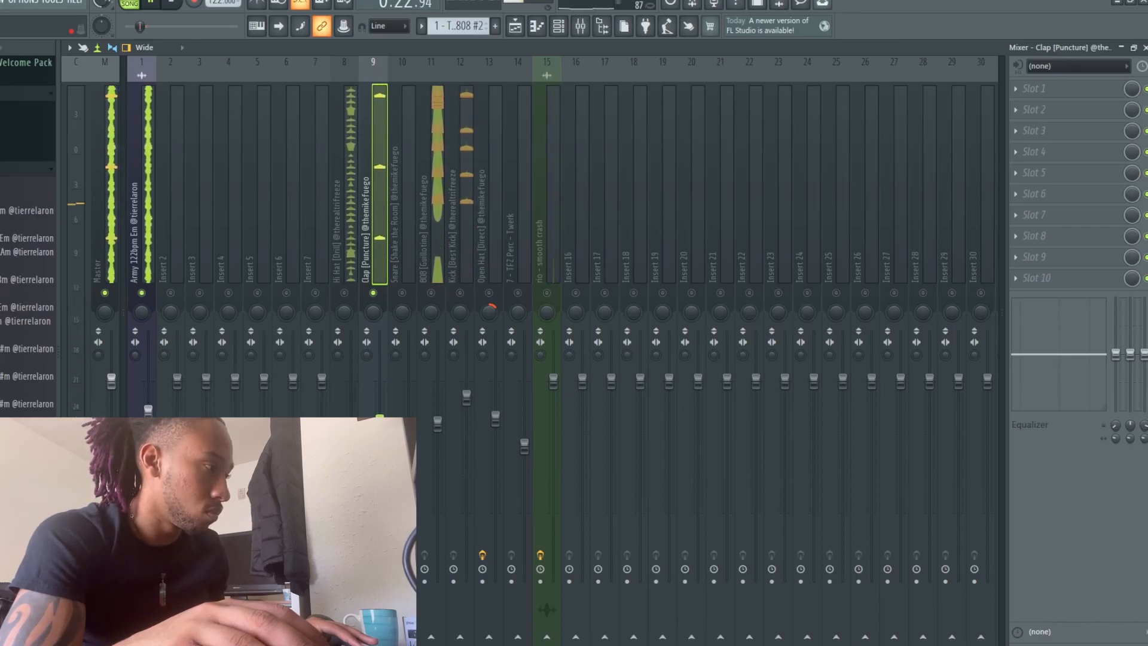
pyautogui.press('space')
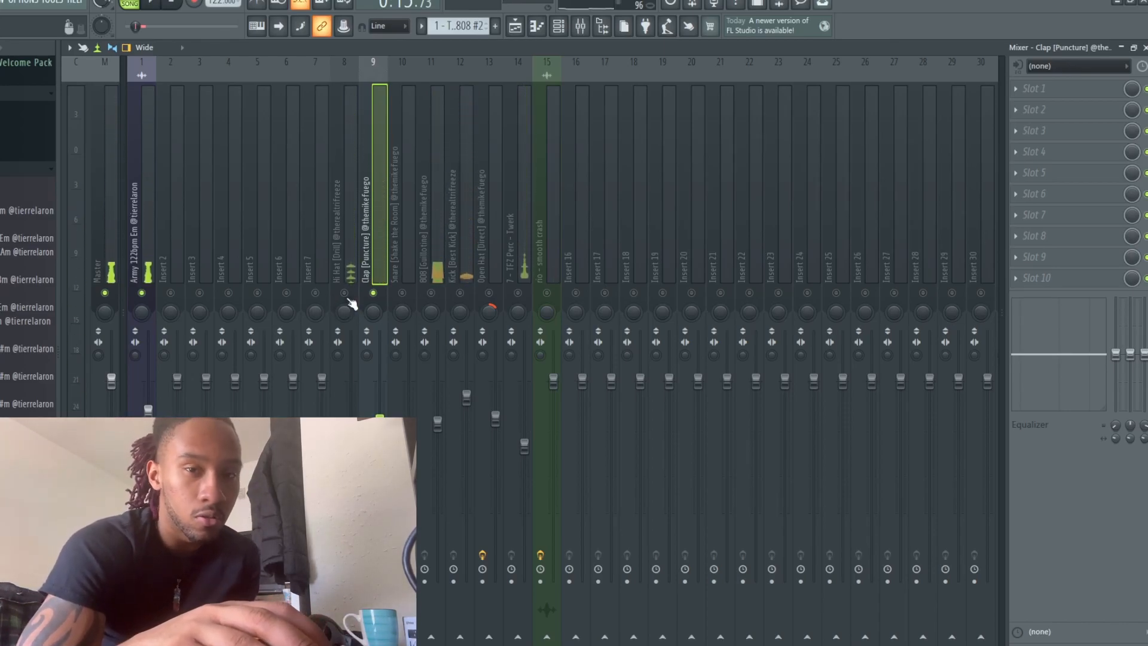
# Step: Resume playback, unmute the Hi Hat and TFZ Perc - Twerk tracks, and lower the perc's level
pyautogui.press('space')
pyautogui.click(350, 436)
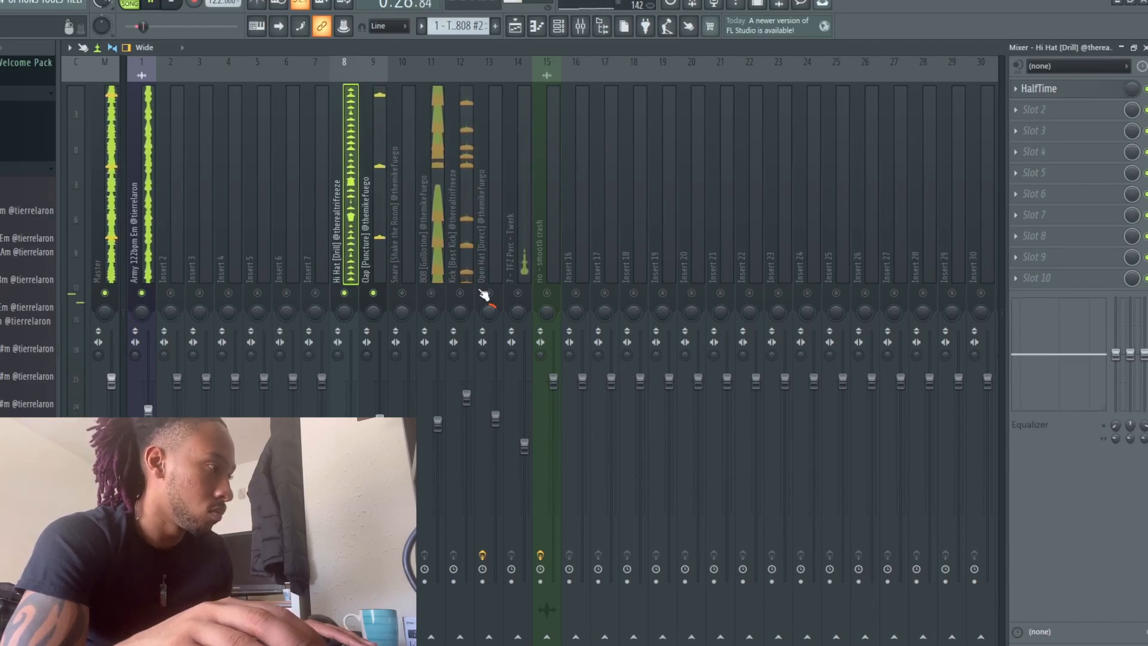
pyautogui.click(516, 292)
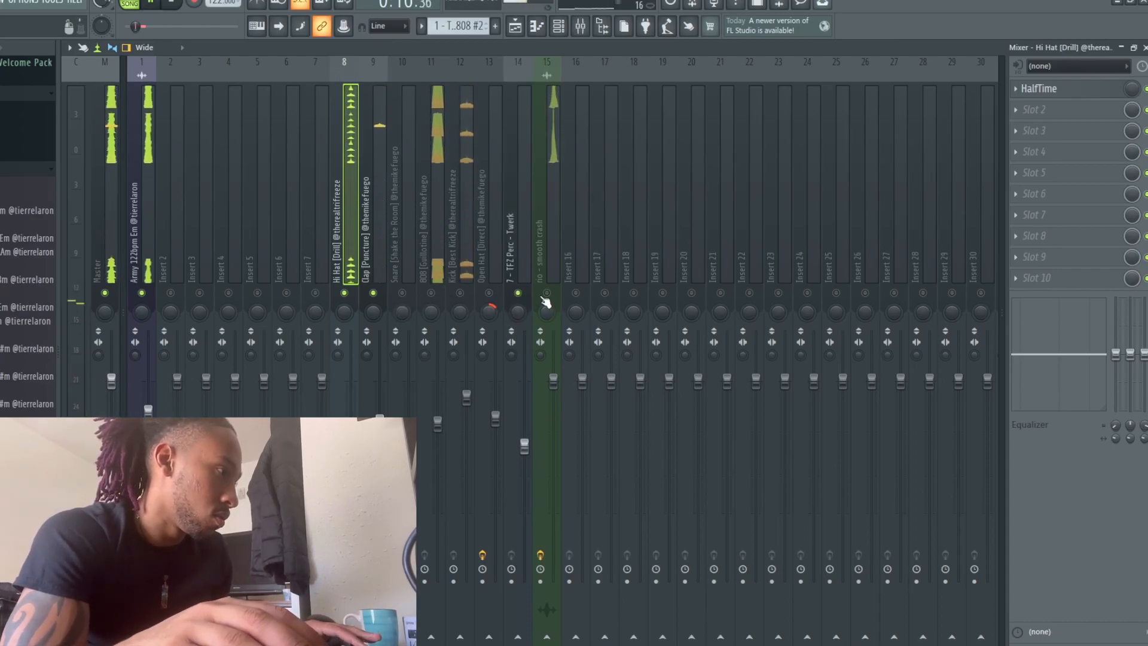
pyautogui.click(525, 445)
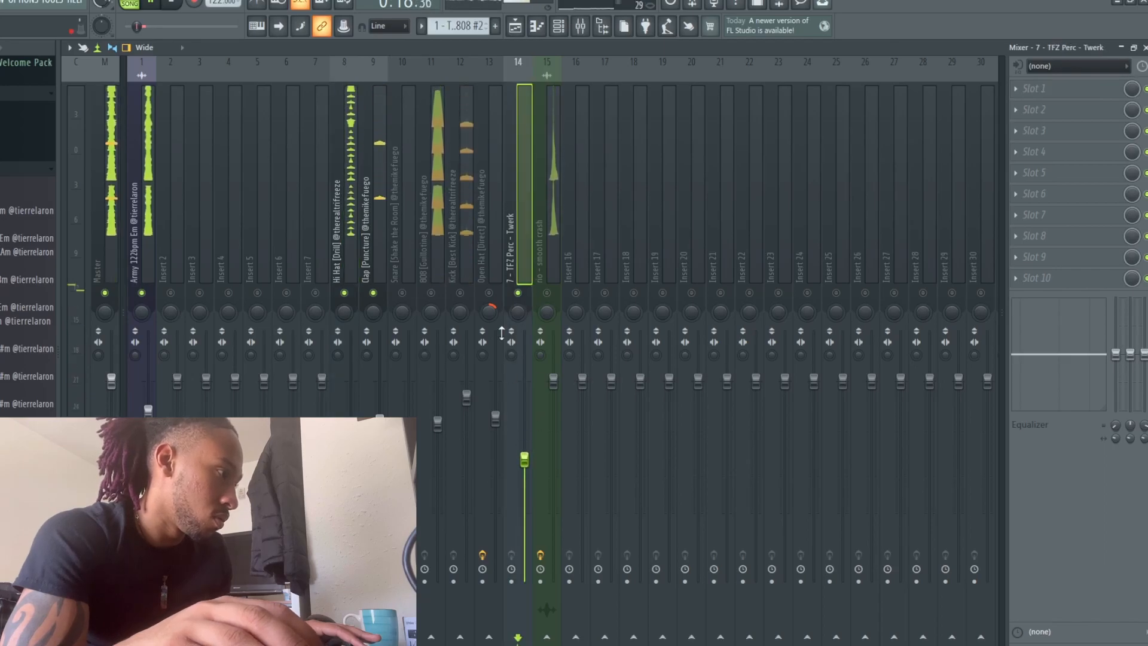
# Step: Unmute the snare track, select bars 17 to 25 for playback, and check the snare against the mix before stopping
pyautogui.click(401, 293)
pyautogui.click(413, 447)
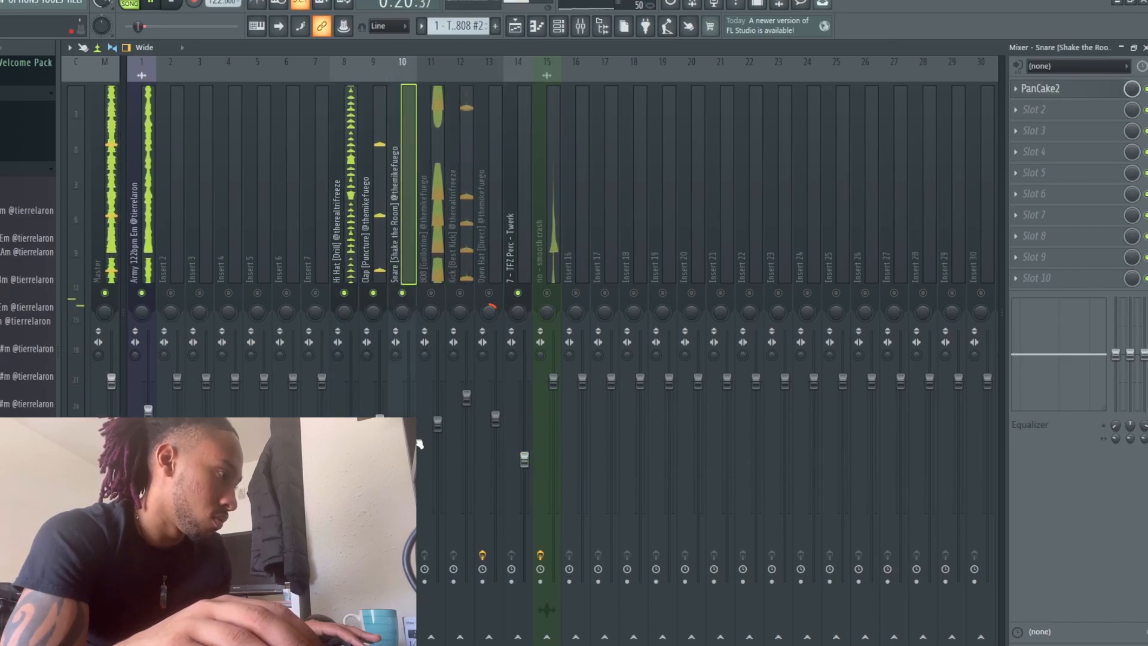
pyautogui.press('F5')
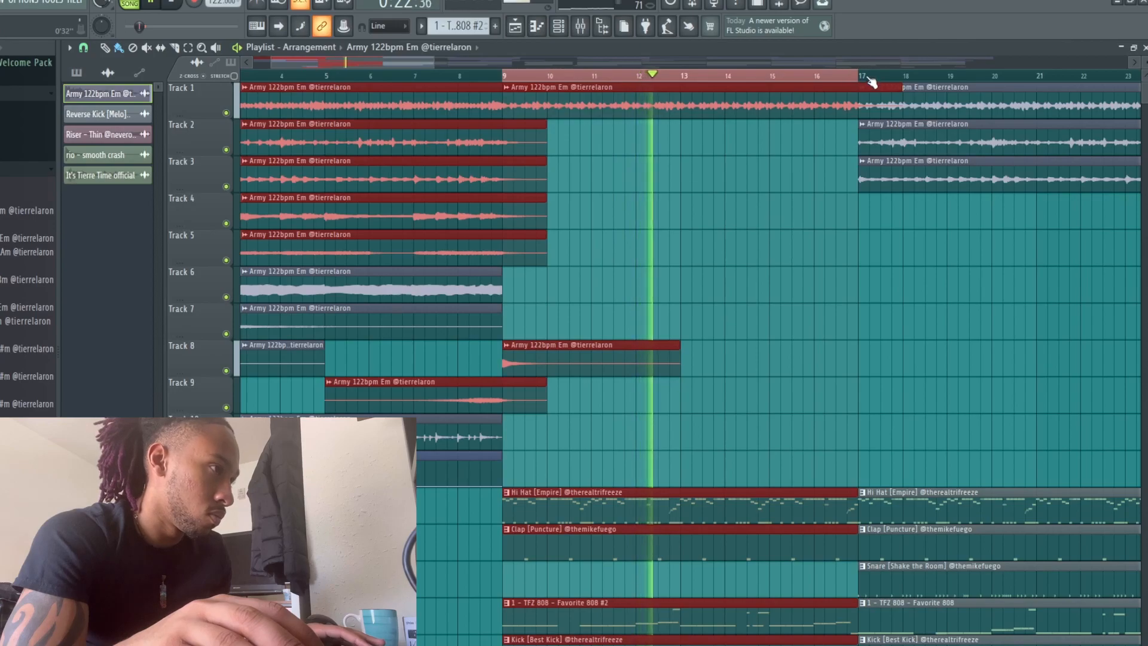
pyautogui.moveTo(863, 80); pyautogui.dragTo(1069, 85)
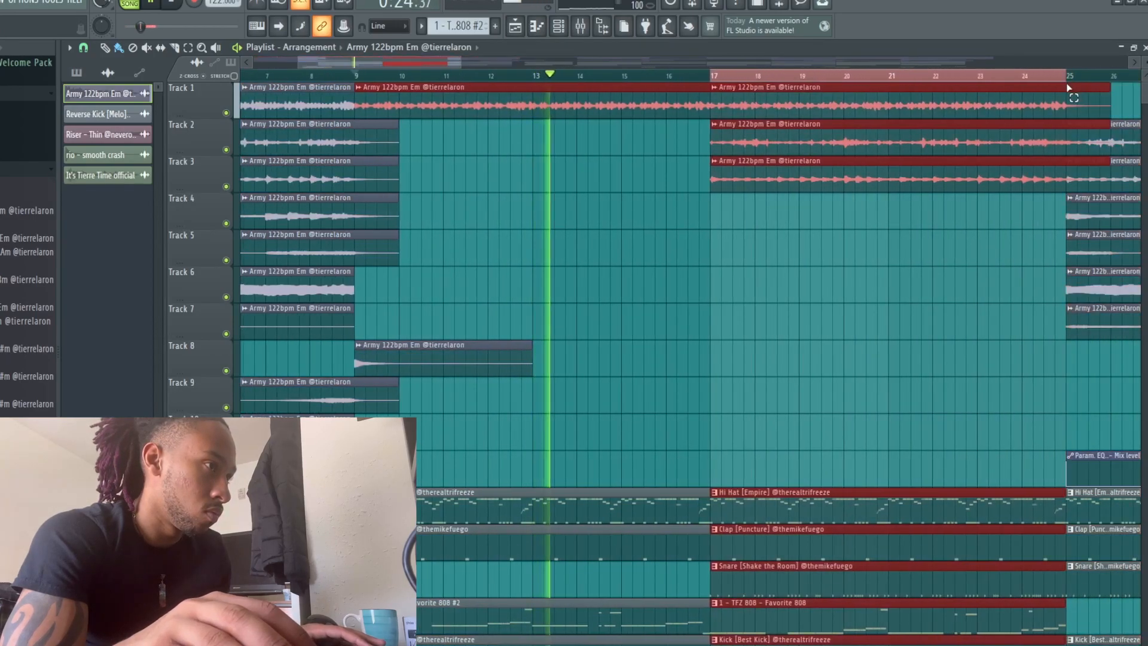
pyautogui.click(580, 26)
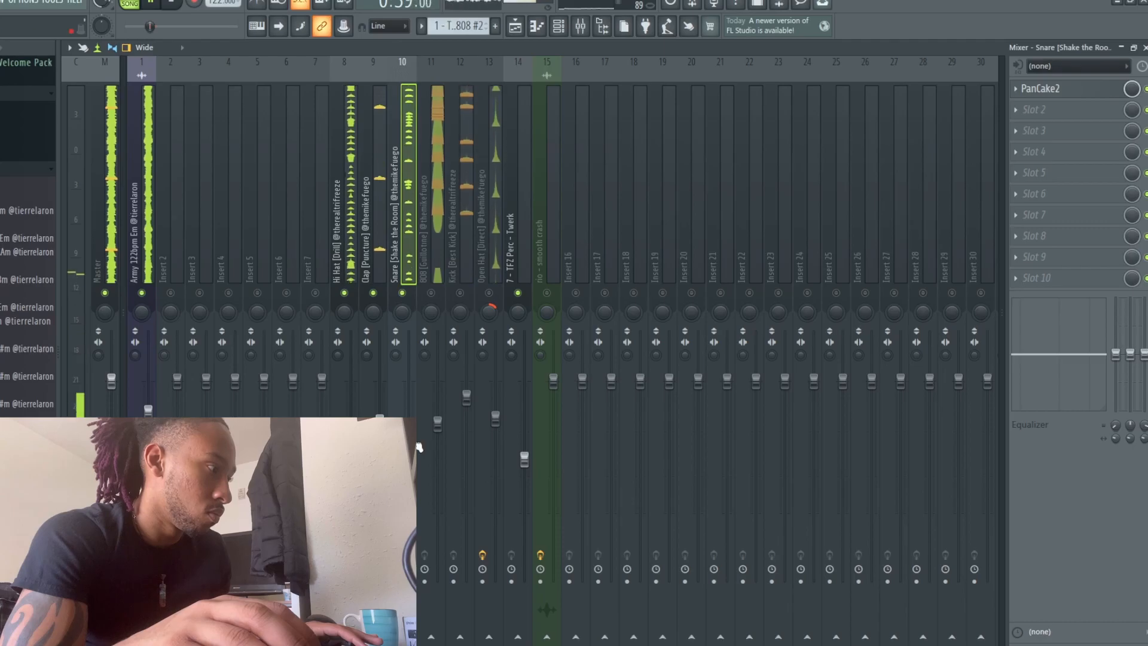
pyautogui.press('space')
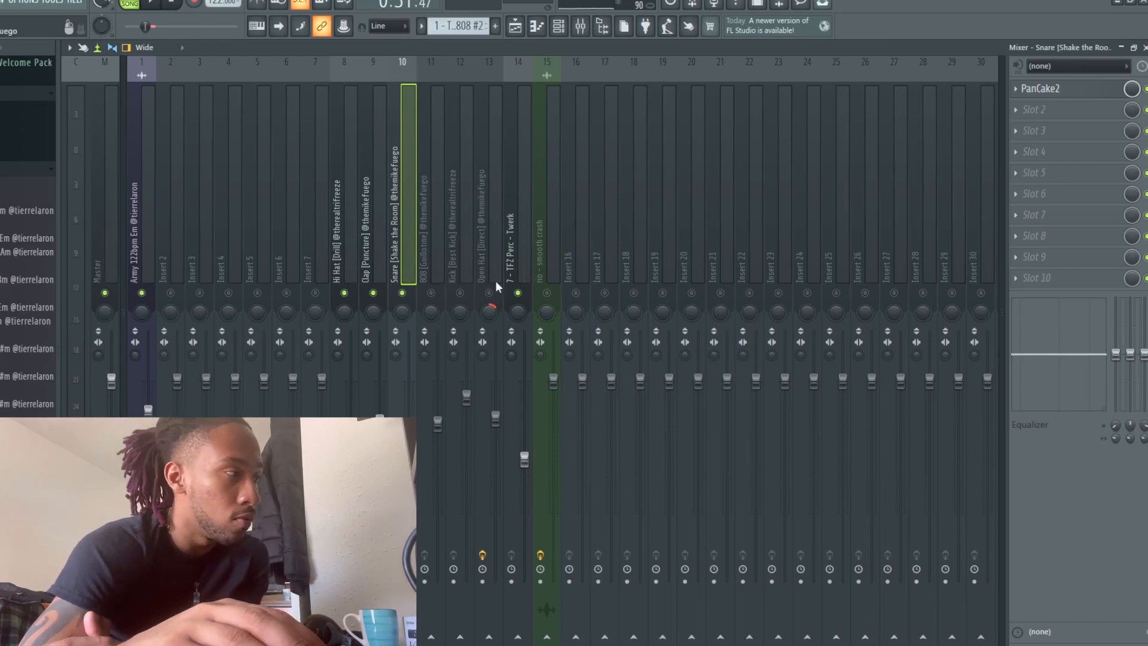
# Step: Unmute the Open Hat track, start playback, and lower its level slightly against the mix
pyautogui.click(490, 292)
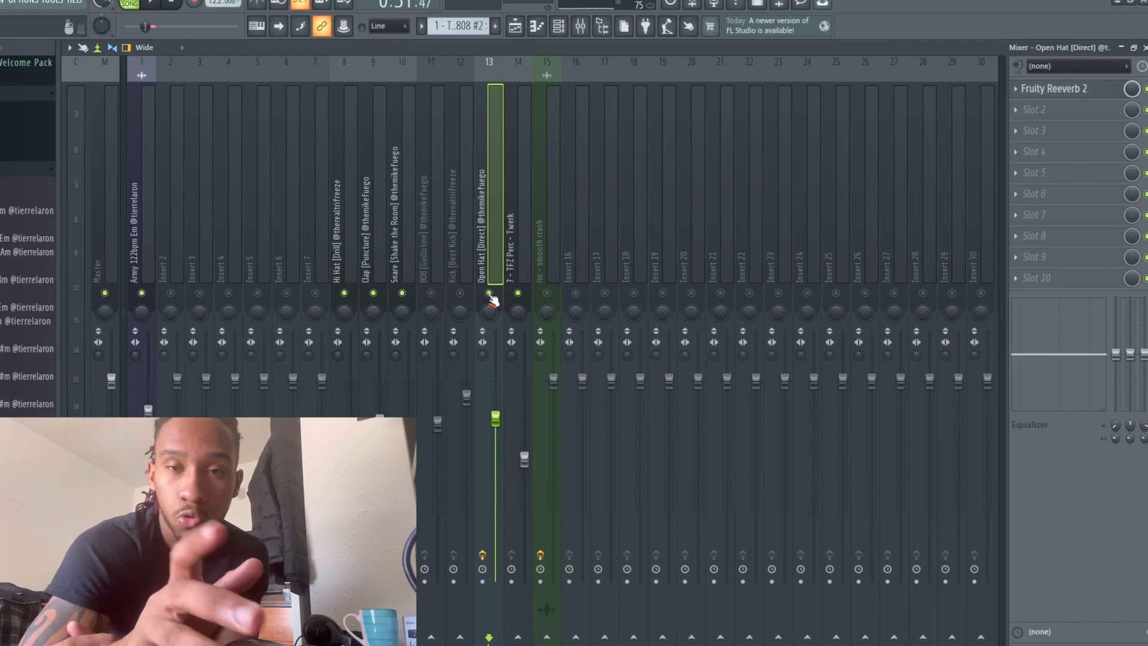
pyautogui.press('space')
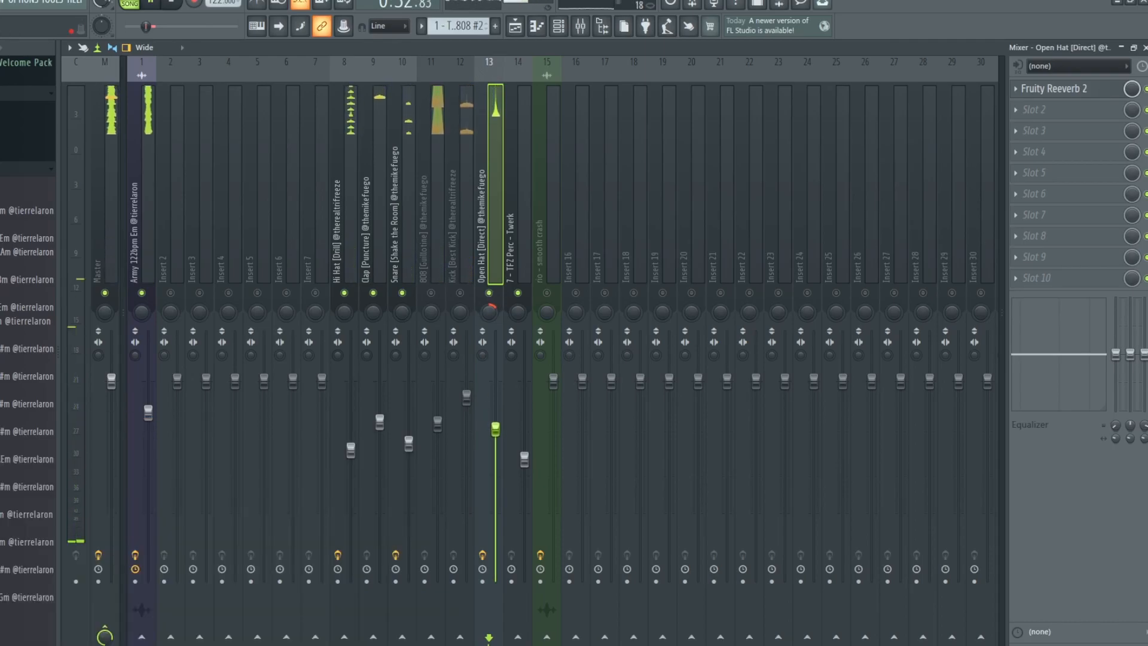
pyautogui.moveTo(495, 429); pyautogui.dragTo(495, 424)
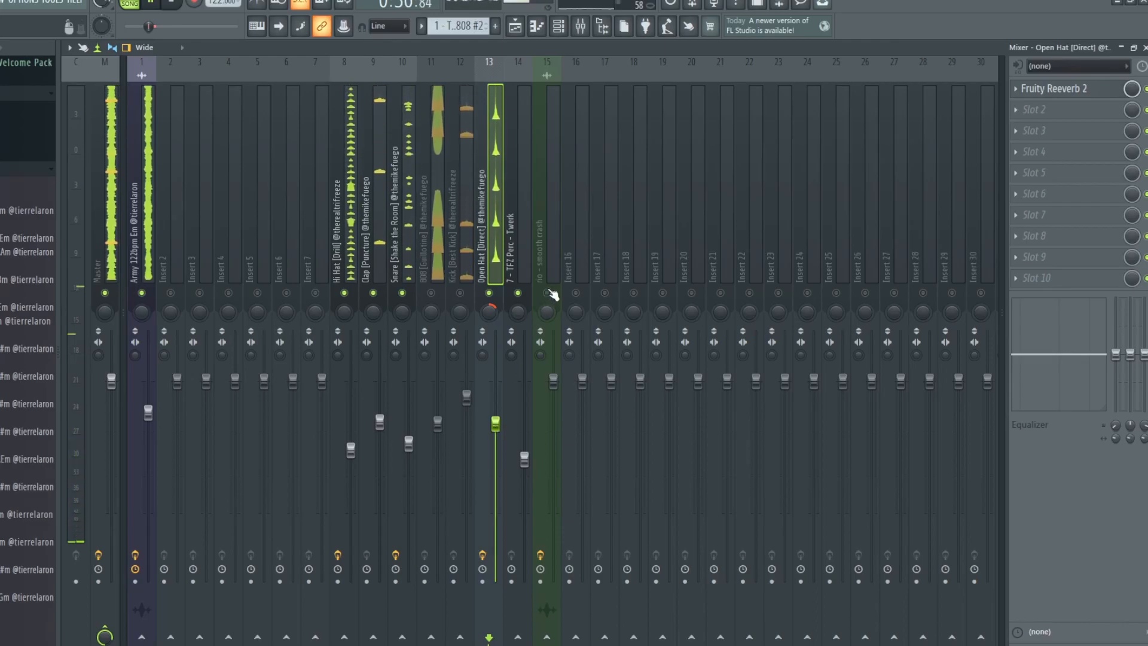
# Step: Unmute the smooth crash track, lower its level during playback, and pan the TFZ Perc - Twerk track slightly left
pyautogui.moveTo(552, 382); pyautogui.dragTo(553, 399)
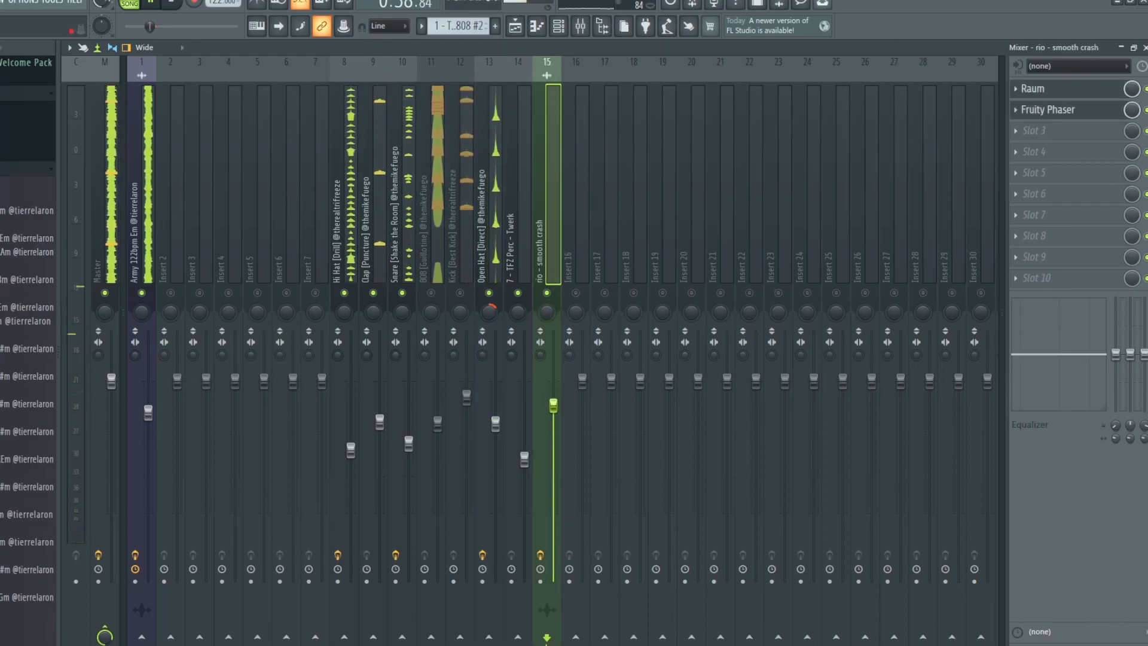
pyautogui.click(515, 421)
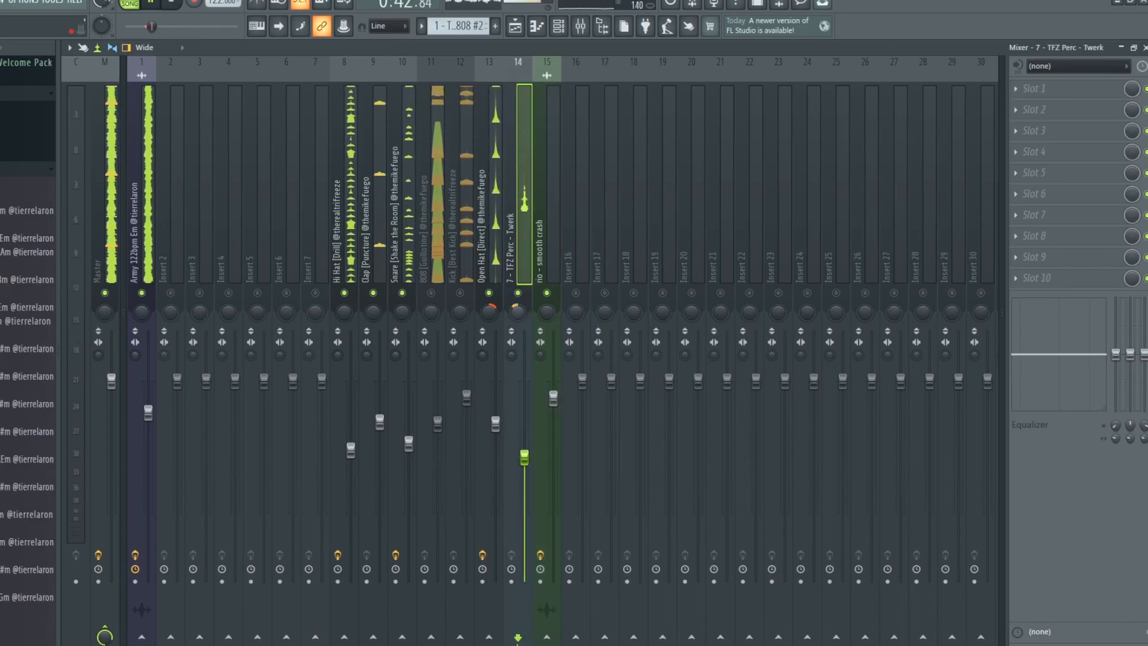
pyautogui.click(561, 395)
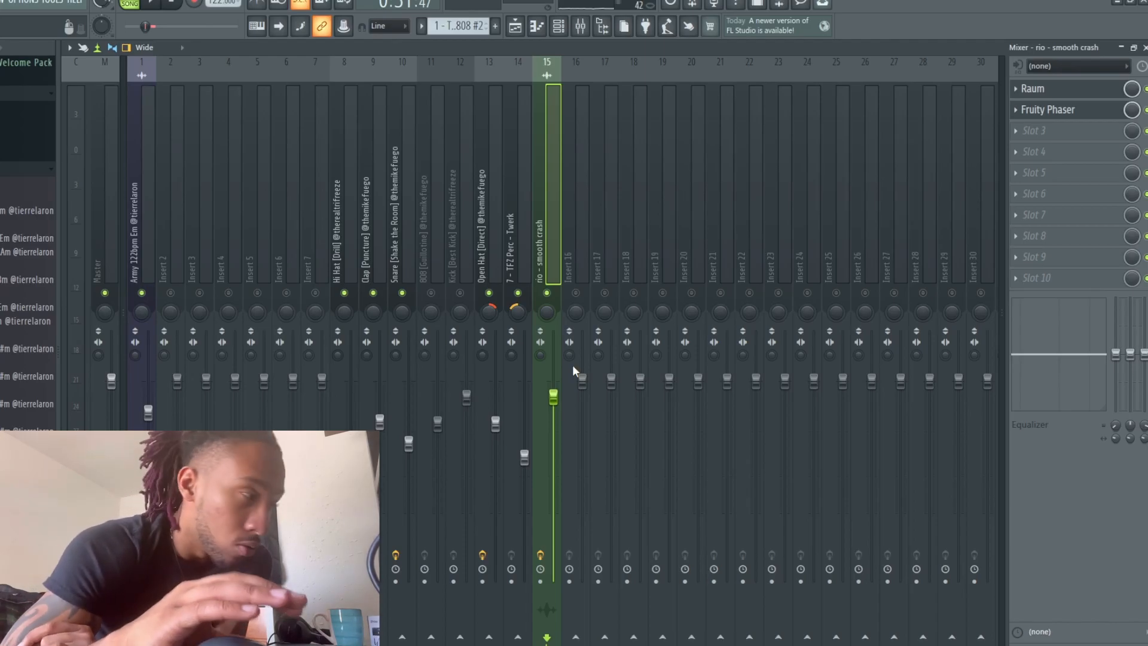
# Step: Unmute the 808 track, then open the 1 - TFZ 808 - Favorite 808 pattern from bar 17 together with the channel rack
pyautogui.click(425, 246)
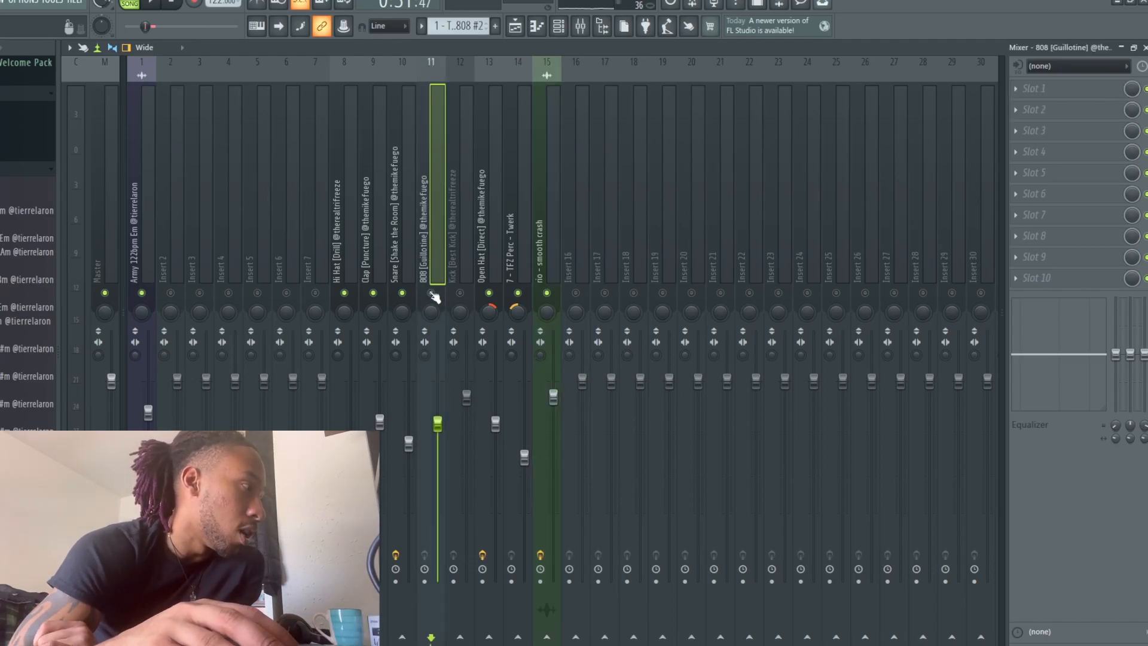
pyautogui.click(518, 26)
pyautogui.scroll(-4, 796, 479)
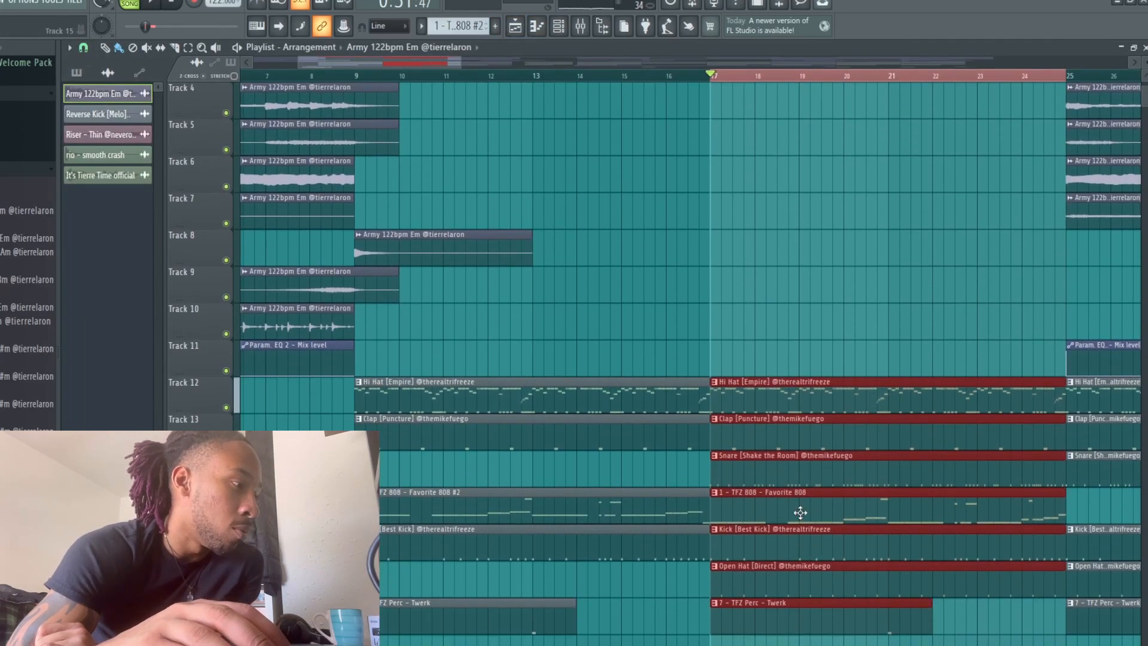
pyautogui.doubleClick(802, 513)
pyautogui.click(558, 26)
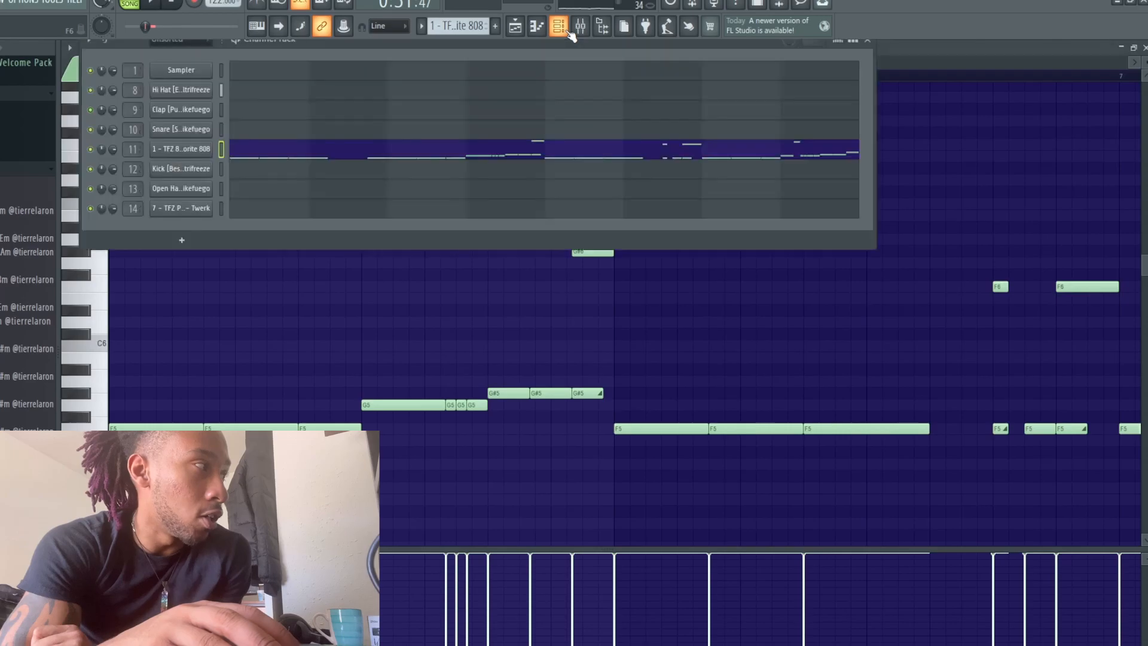
# Step: Review the 808 channel's volume envelope, sample settings and precomputed effects
pyautogui.click(184, 157)
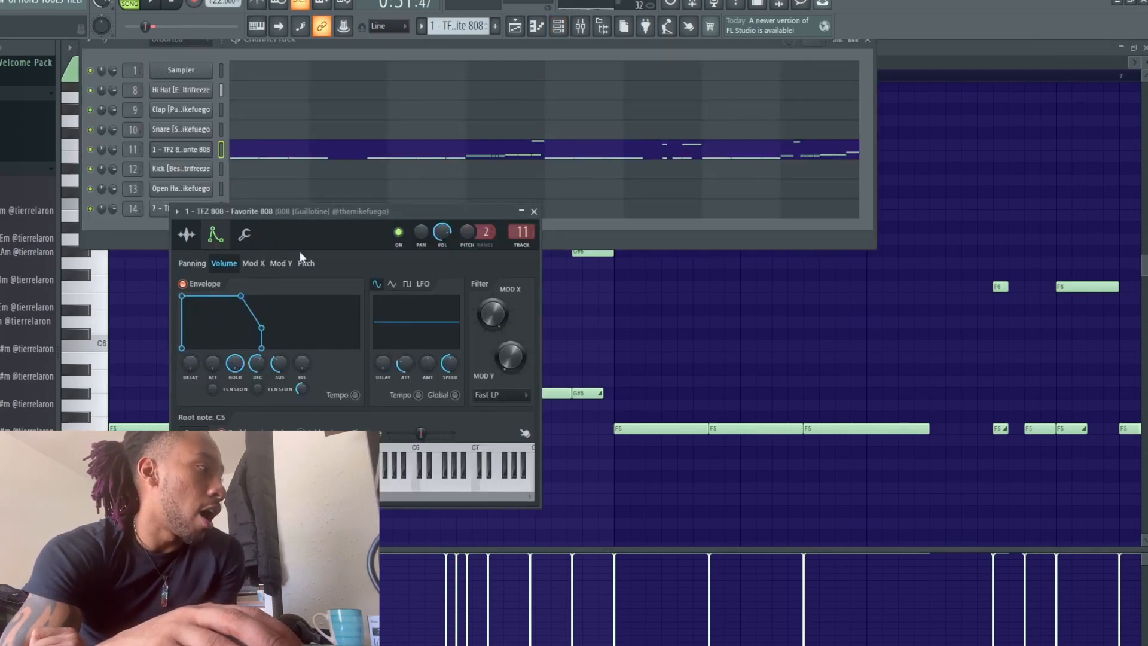
pyautogui.click(187, 235)
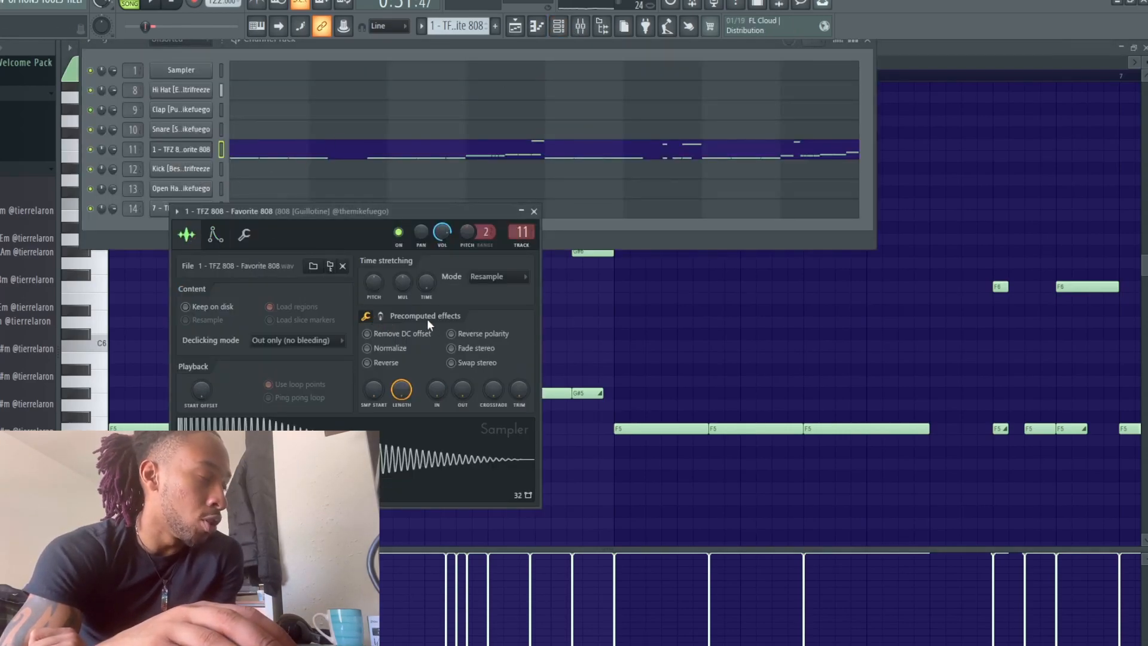
pyautogui.click(382, 317)
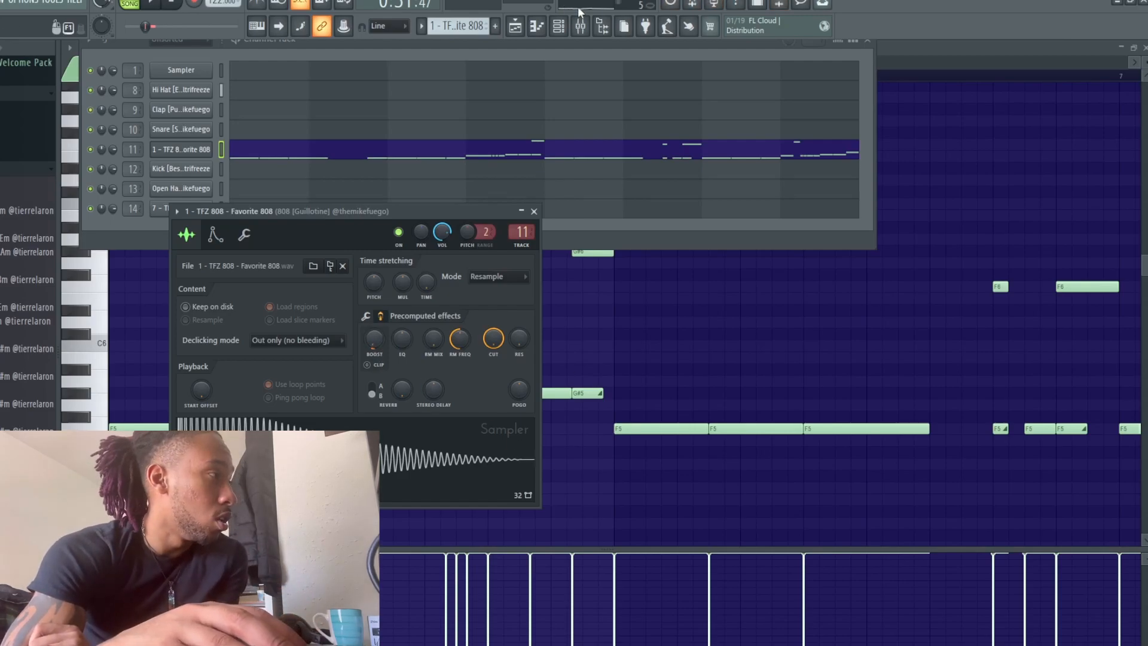
# Step: Return to the mixer, unmute the Kick track, and play it with the rest of the mix
pyautogui.click(582, 26)
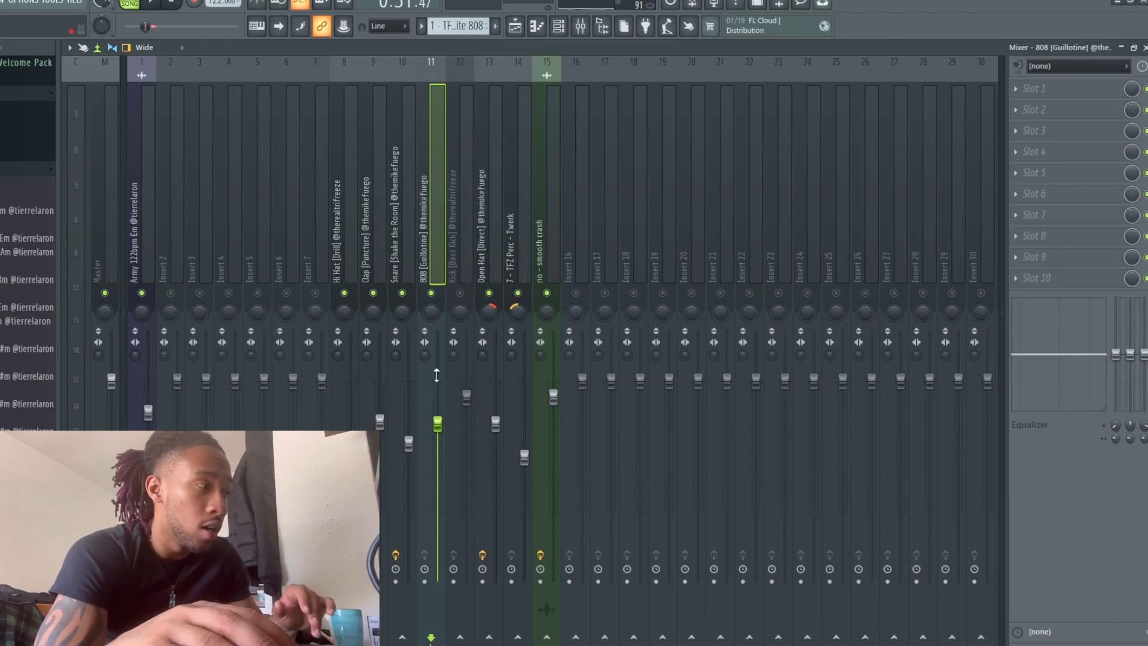
pyautogui.click(451, 257)
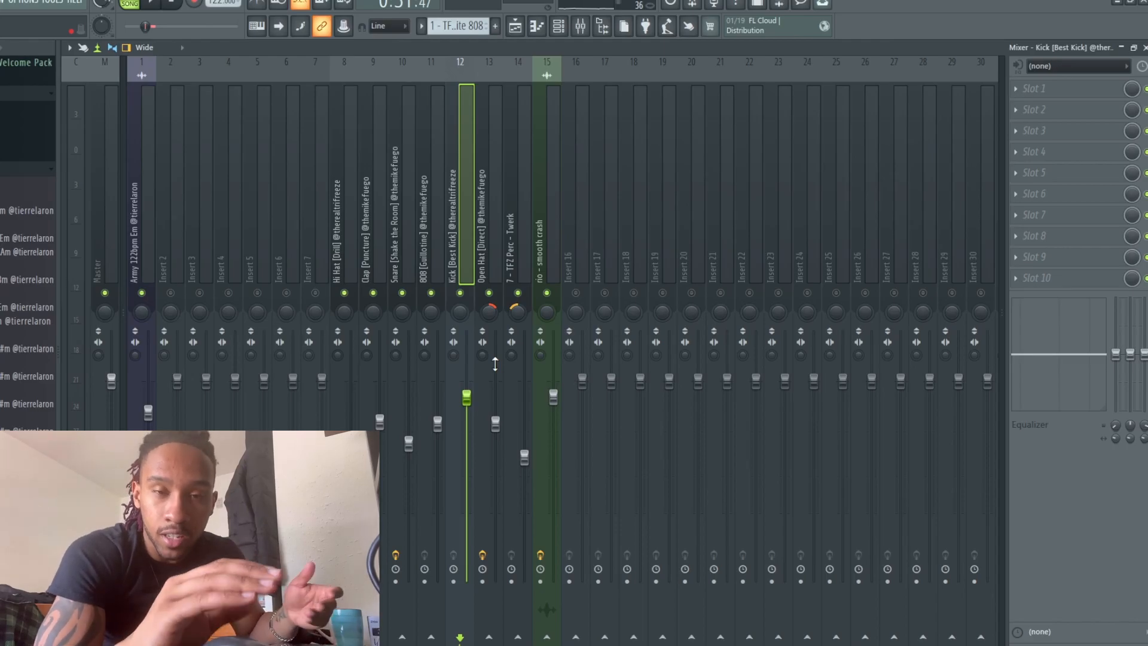
pyautogui.press('space')
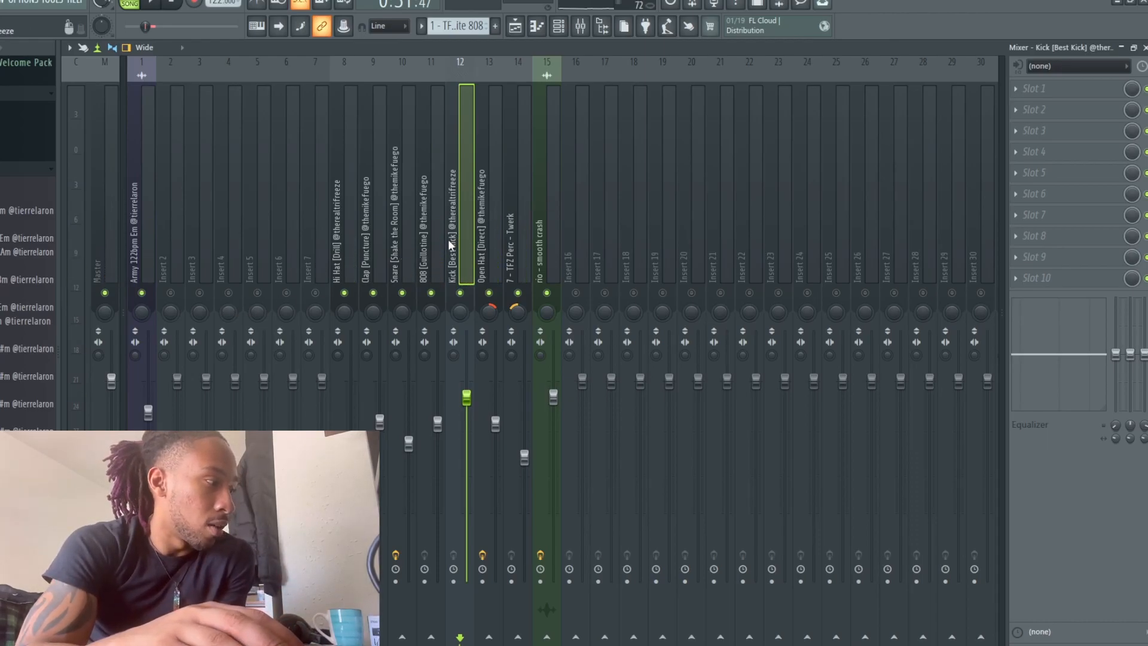
# Step: Inspect the Master track's Fruity soft clipper and play the mix with the master effects bypassed for comparison
pyautogui.click(109, 227)
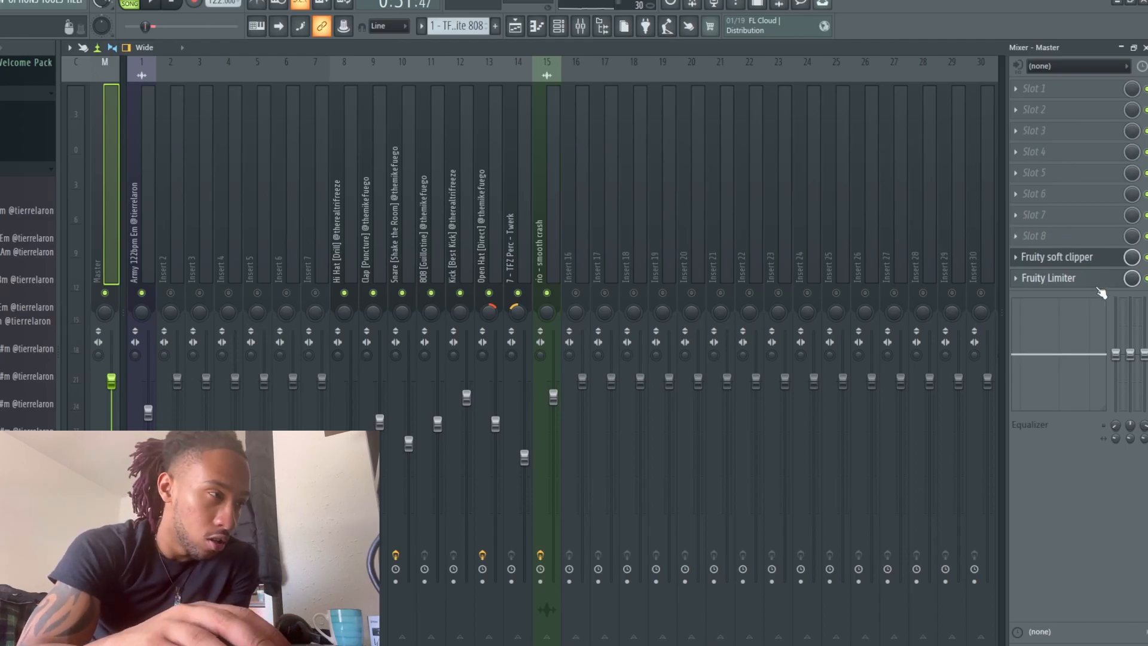
pyautogui.click(1074, 265)
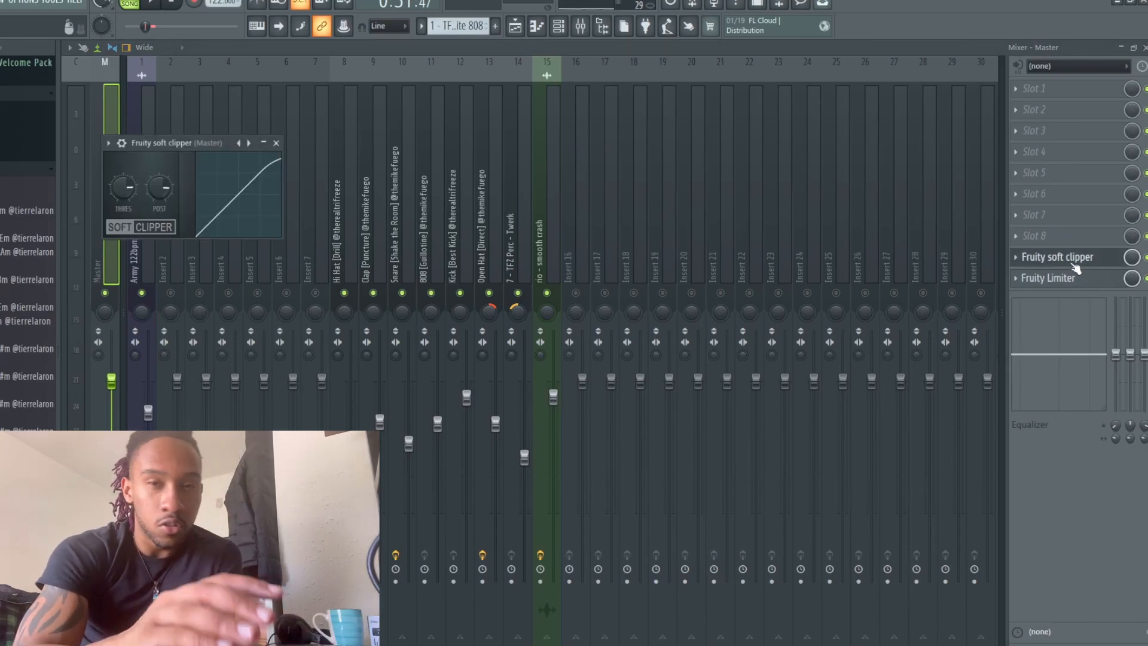
pyautogui.click(1146, 278)
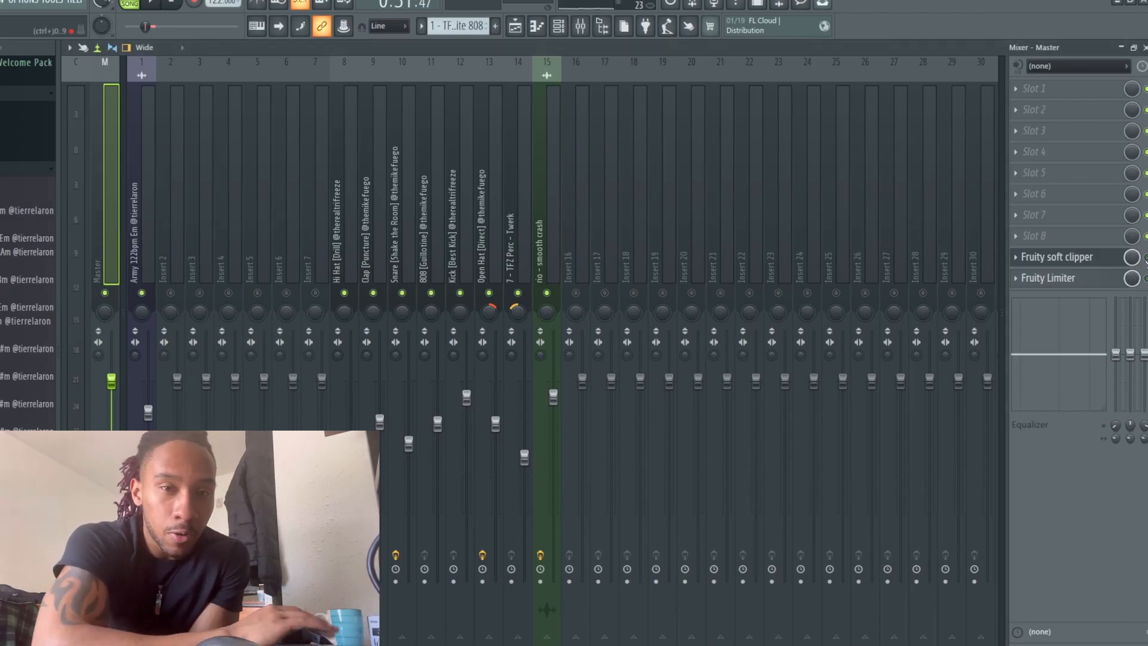
pyautogui.press('space')
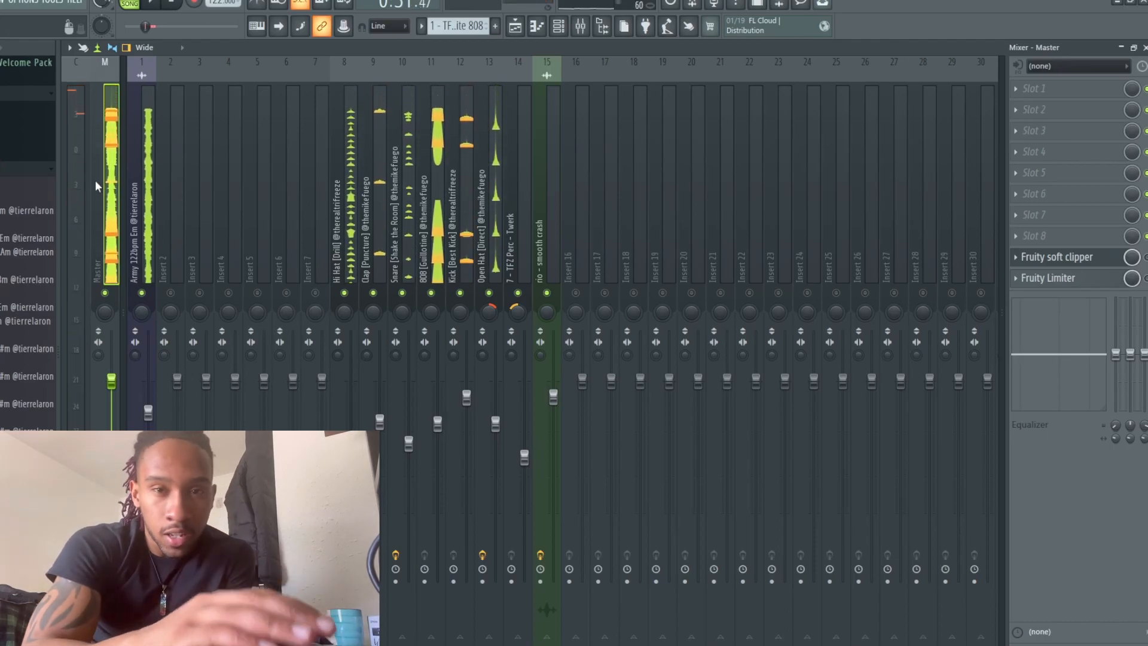
pyautogui.click(1073, 259)
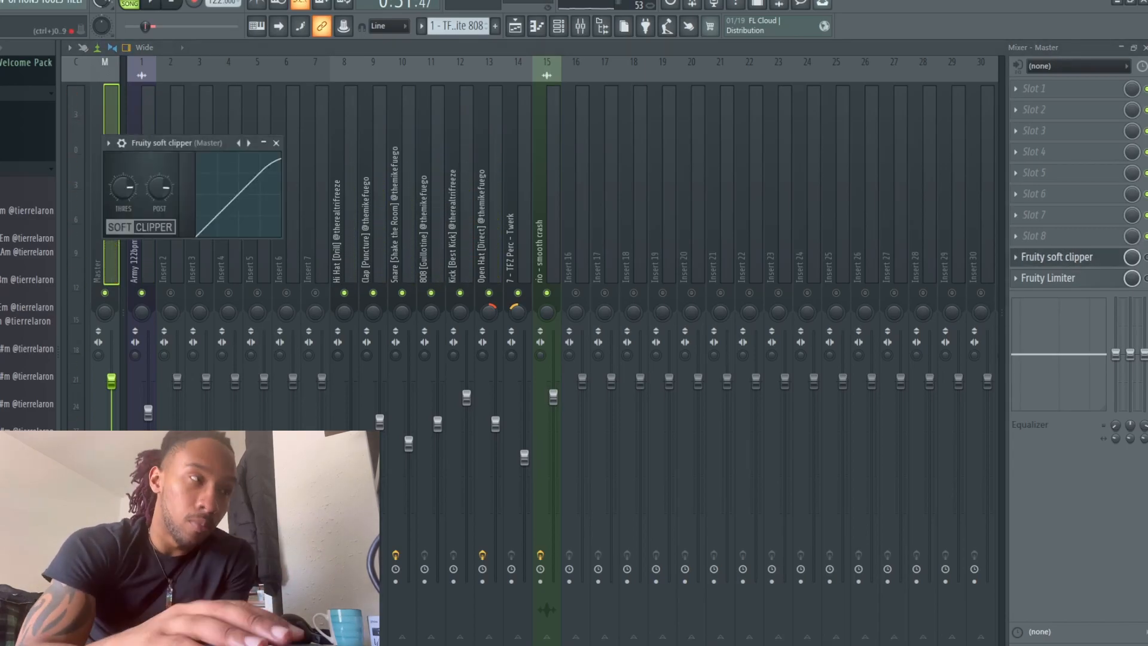
pyautogui.press('Escape')
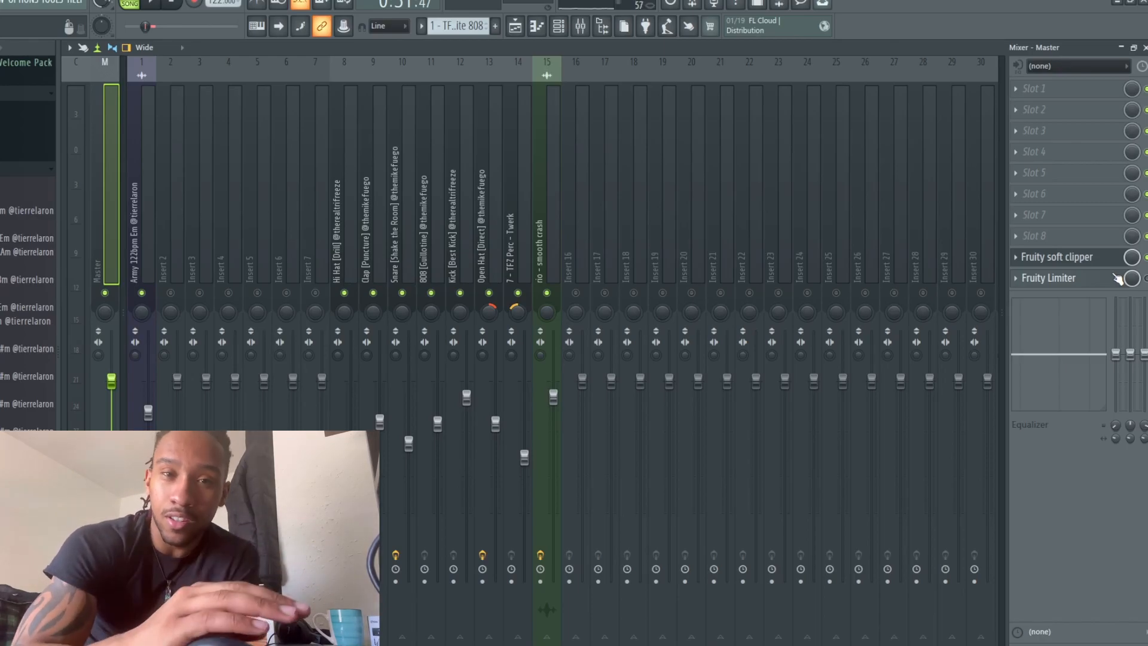
# Step: Open the Master track's Fruity Limiter, lower its ceiling, and raise its gain while playing the mix
pyautogui.click(1075, 281)
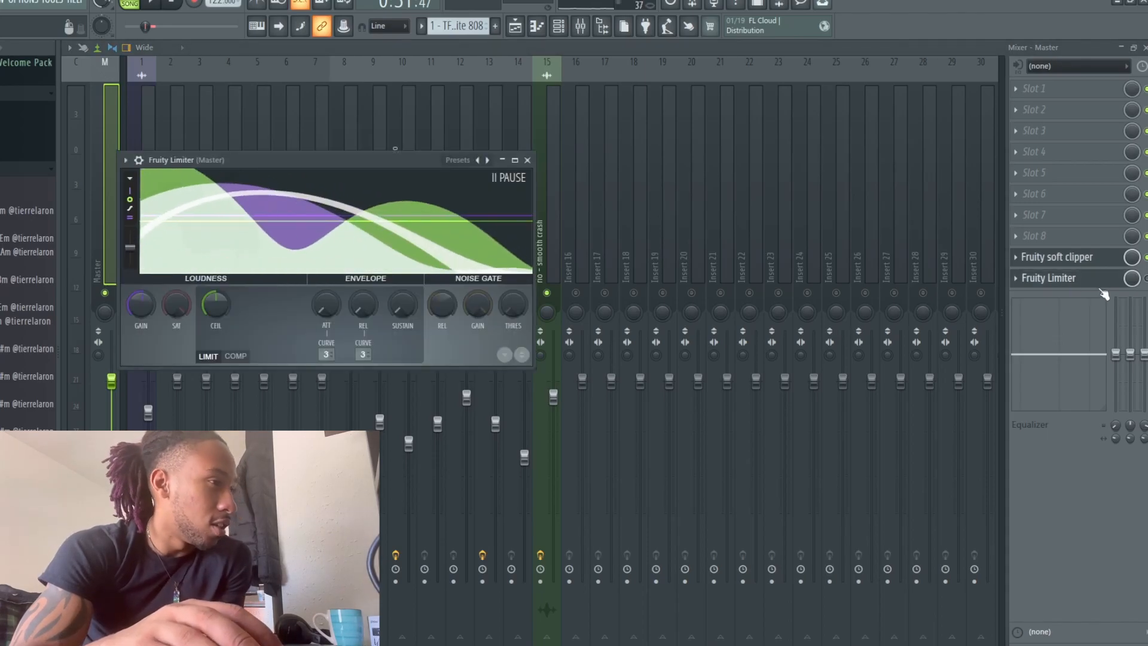
pyautogui.click(1075, 279)
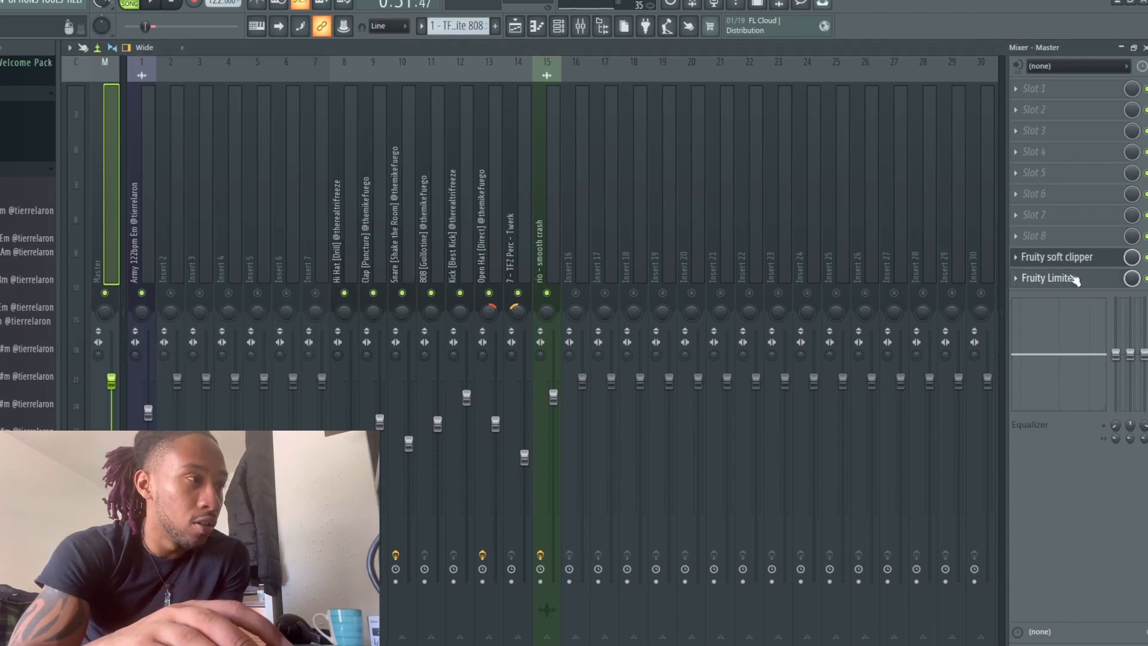
pyautogui.click(1075, 279)
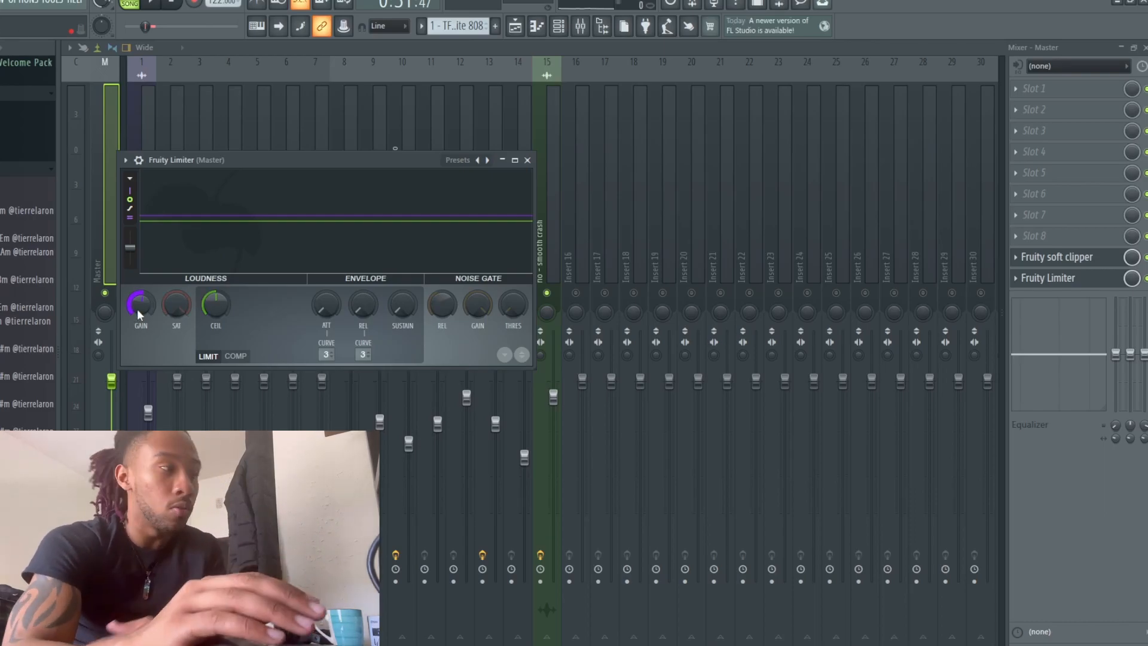
pyautogui.press('space')
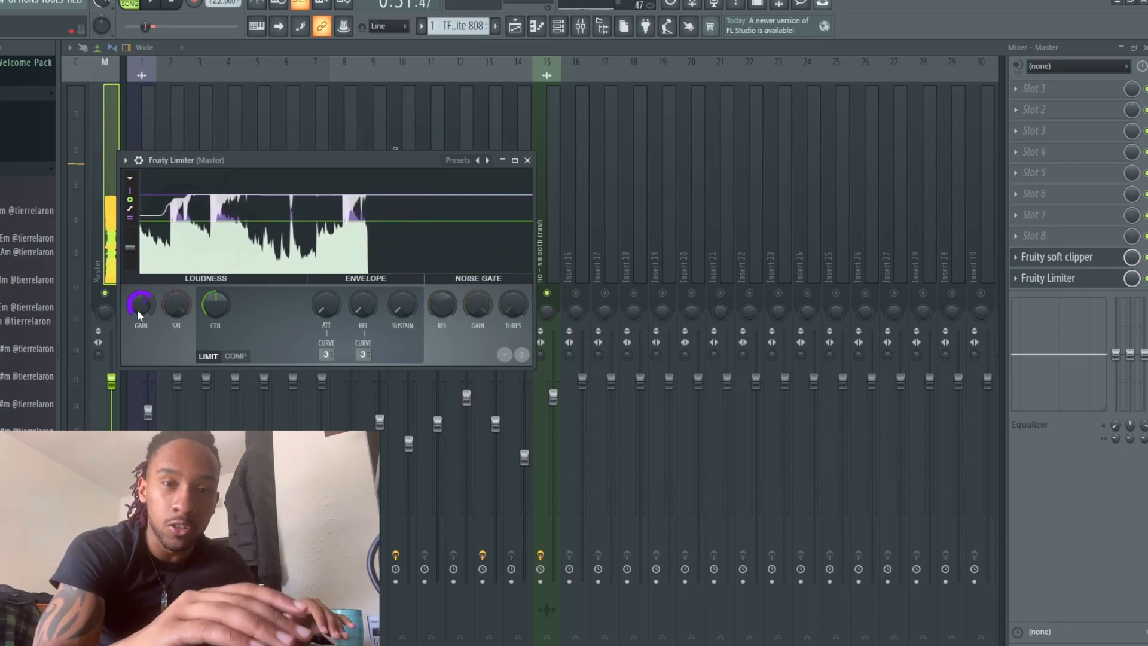
pyautogui.press('space')
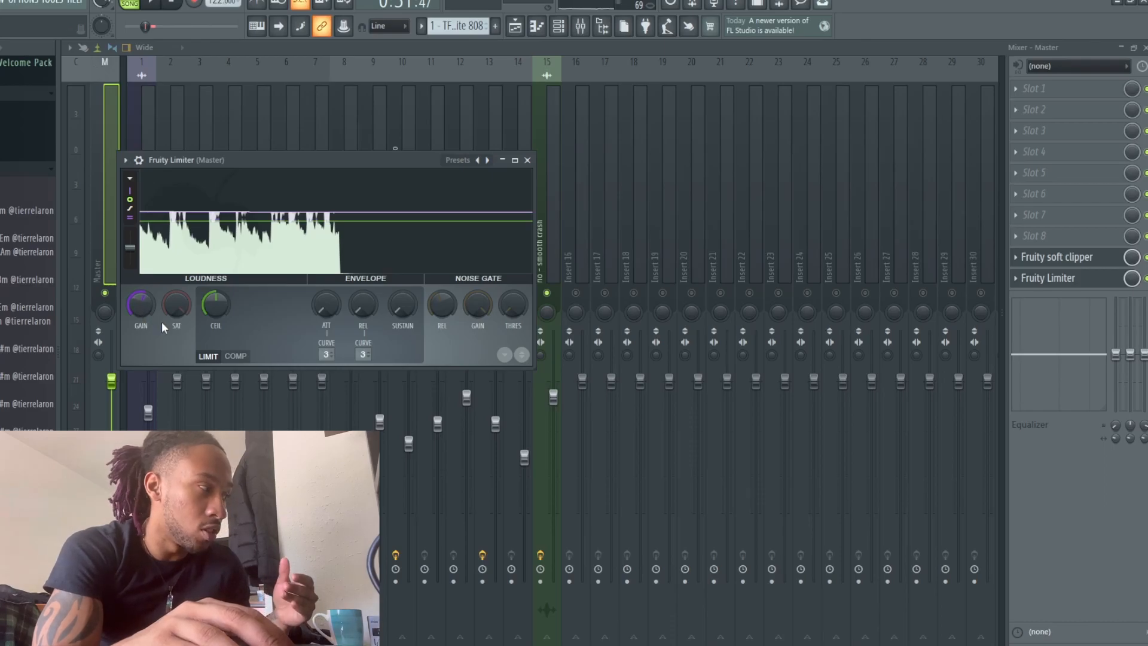
pyautogui.press('space')
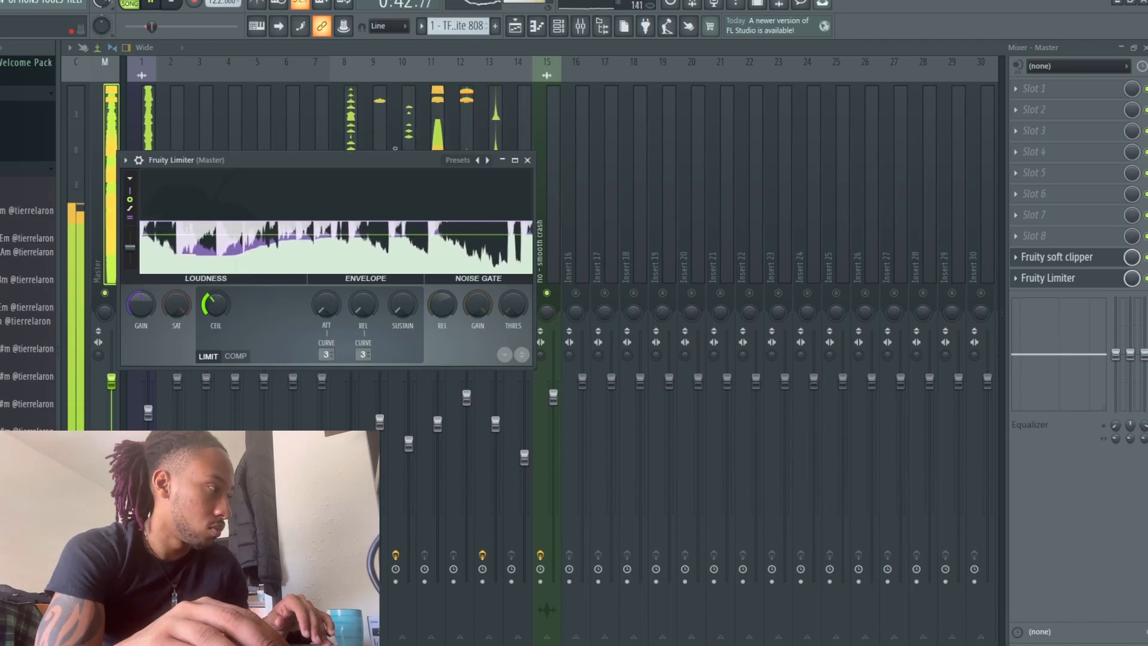
pyautogui.moveTo(146, 305); pyautogui.dragTo(145, 281)
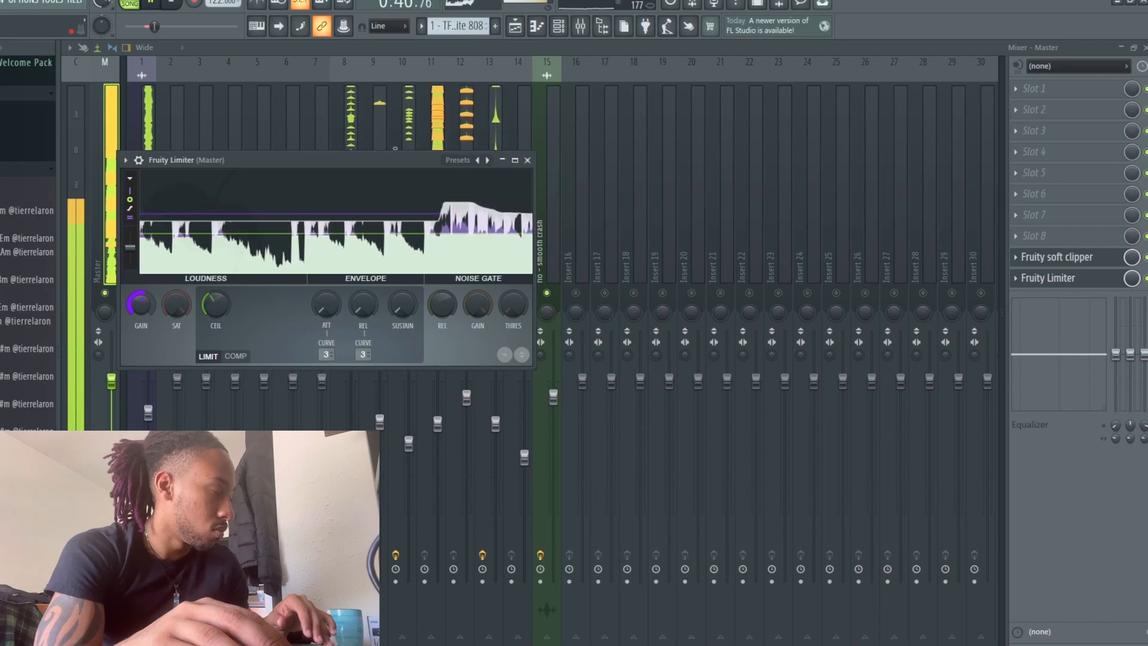